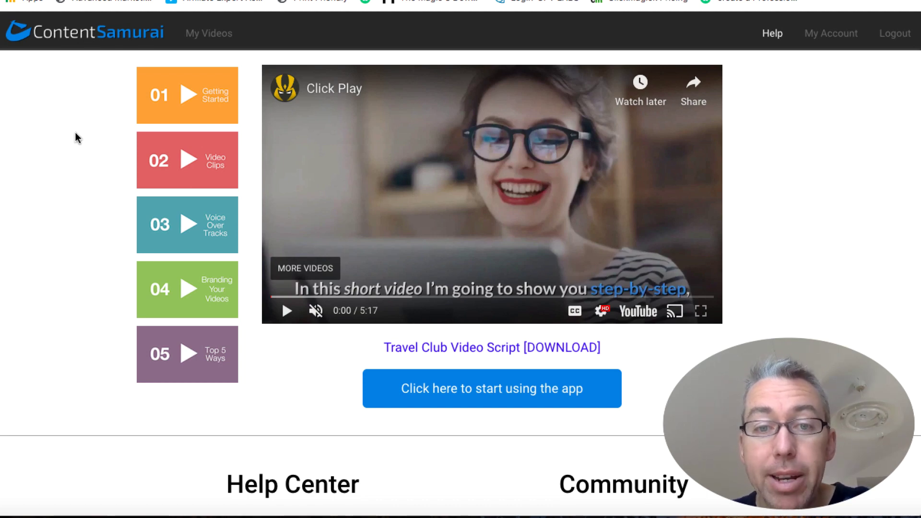
Step: Look over the Help Center and Community sections of the help page
scroll(111, 254, down, 7)
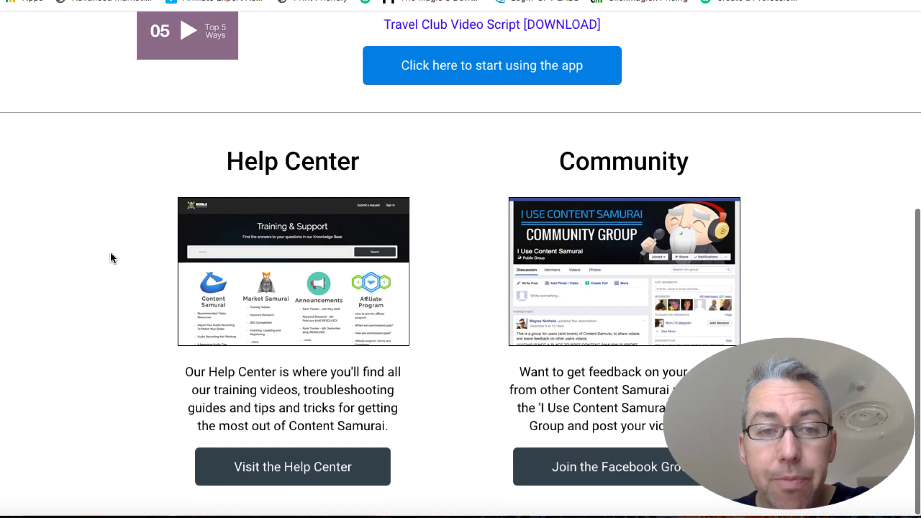
scroll(110, 258, up, 1)
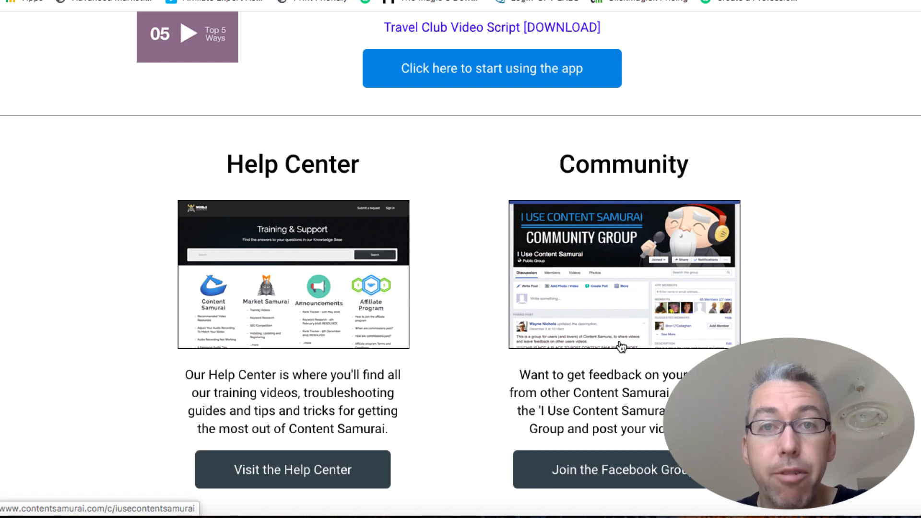
scroll(620, 345, up, 7)
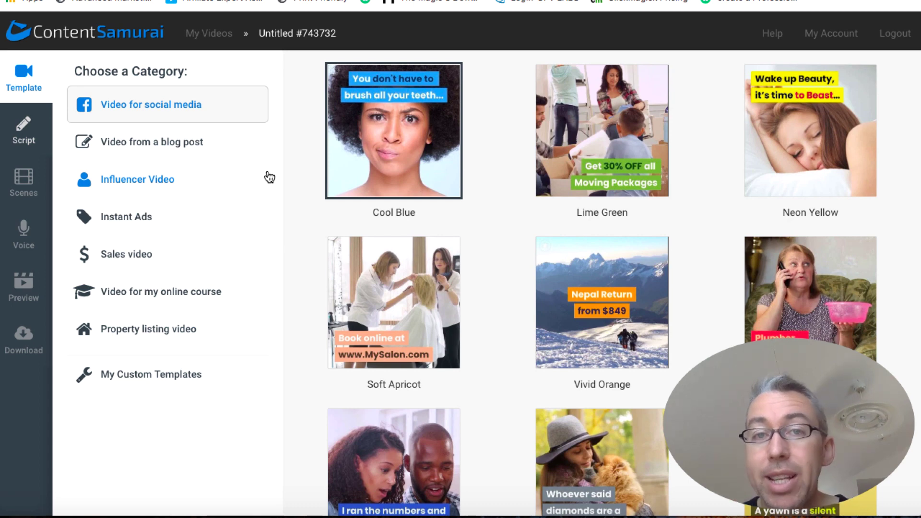
Step: Browse the templates in the blog post, Influencer Video and Instant Ads categories
click(163, 150)
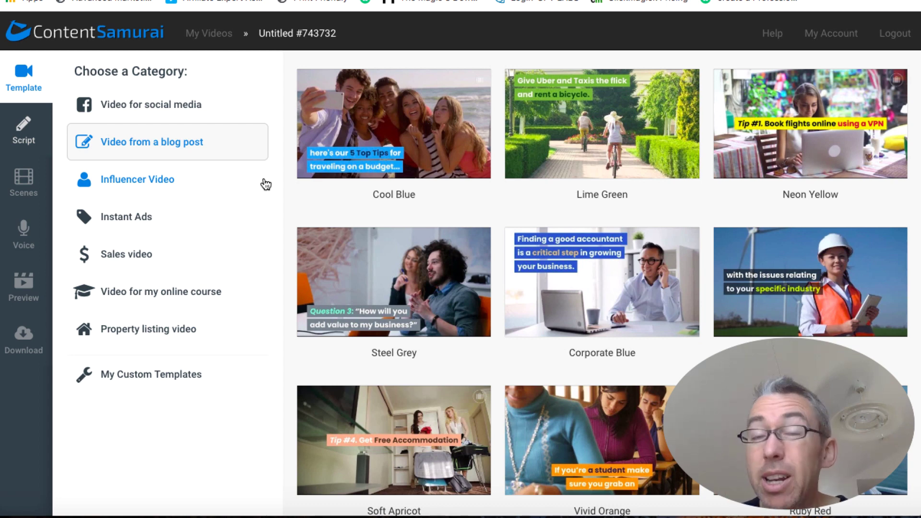
click(115, 188)
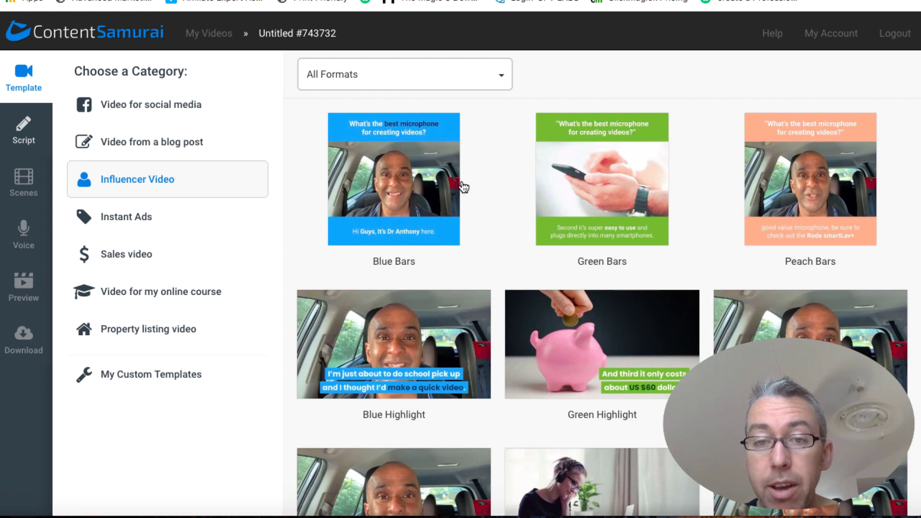
scroll(463, 412, down, 3)
scroll(482, 384, up, 3)
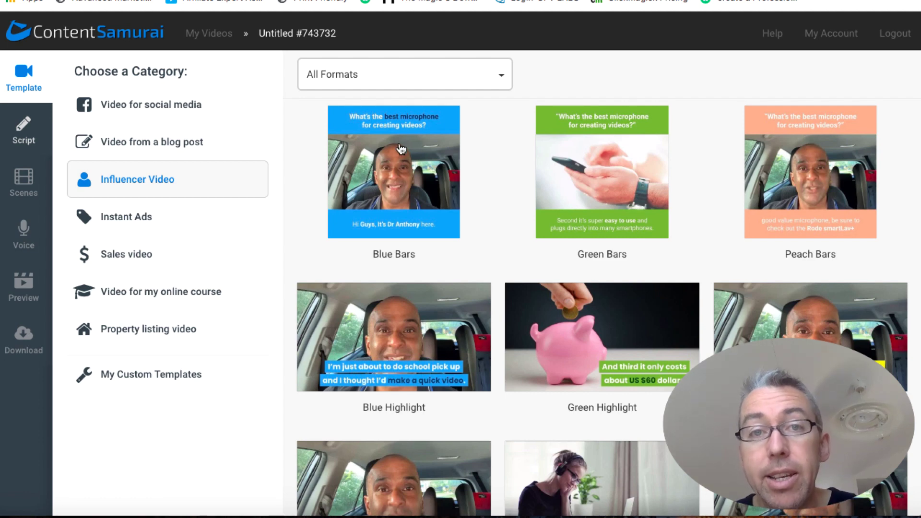
click(129, 223)
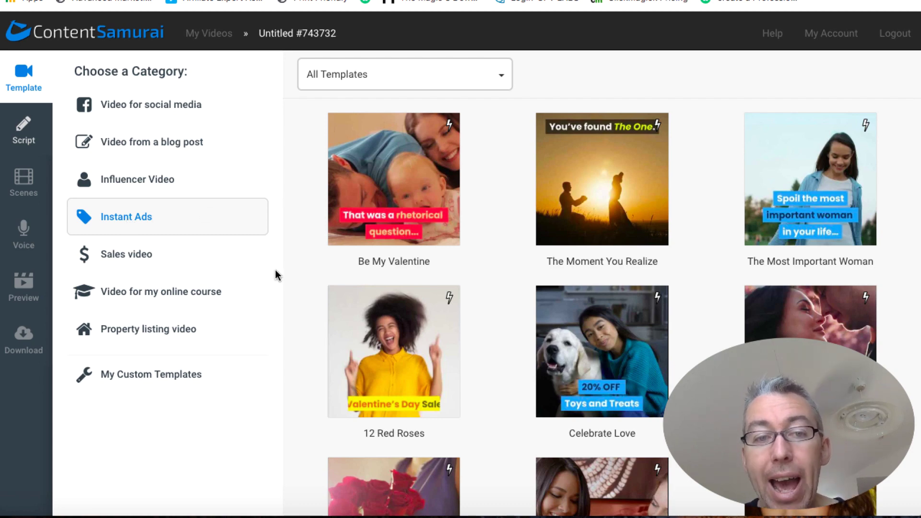
scroll(365, 314, down, 3)
scroll(364, 313, down, 3)
scroll(364, 310, up, 5)
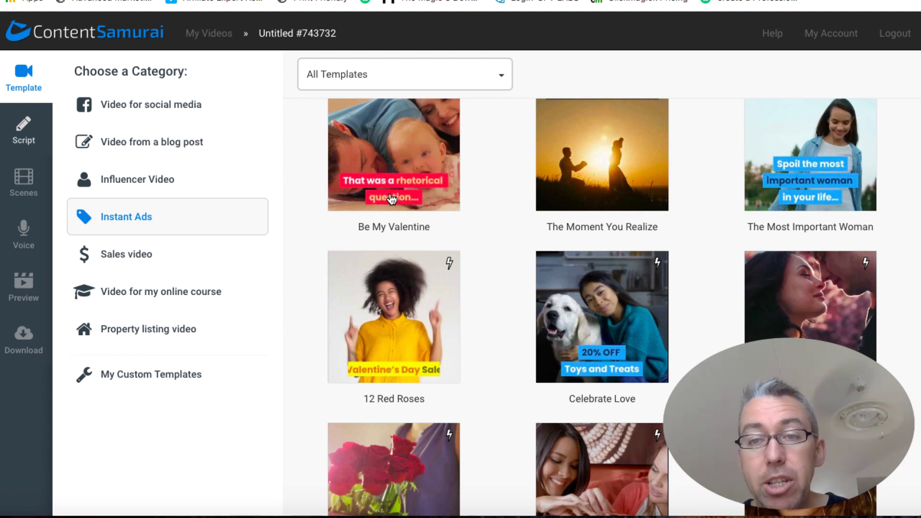
Step: Browse the templates in the Sales video, online course and Property listing video categories
click(134, 264)
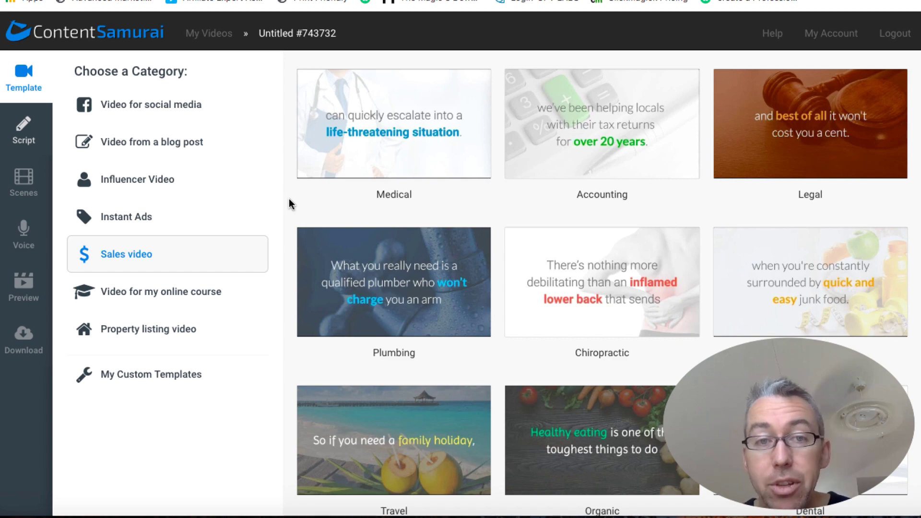
scroll(372, 208, down, 6)
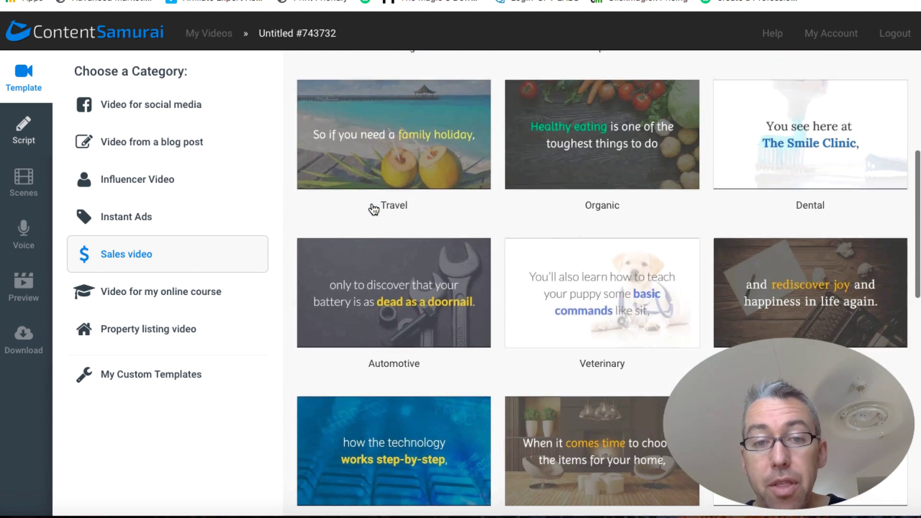
scroll(374, 209, down, 9)
scroll(373, 209, up, 7)
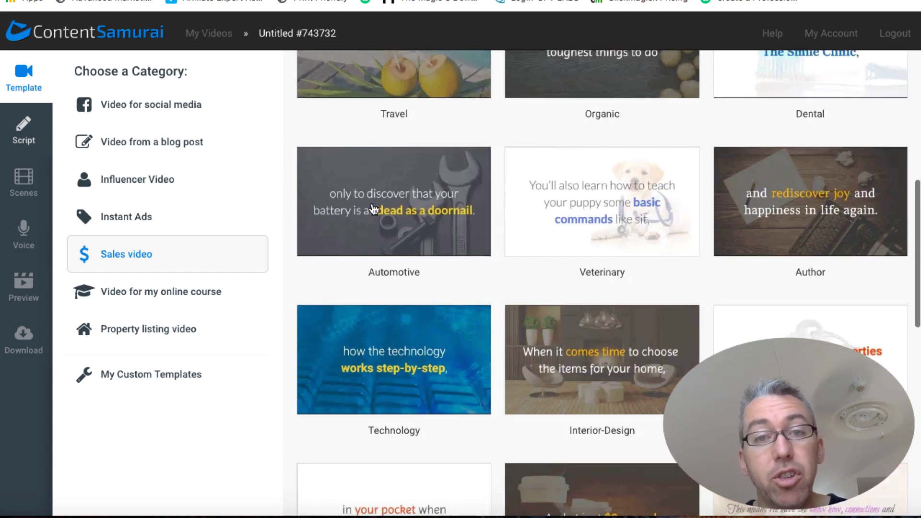
scroll(373, 208, up, 8)
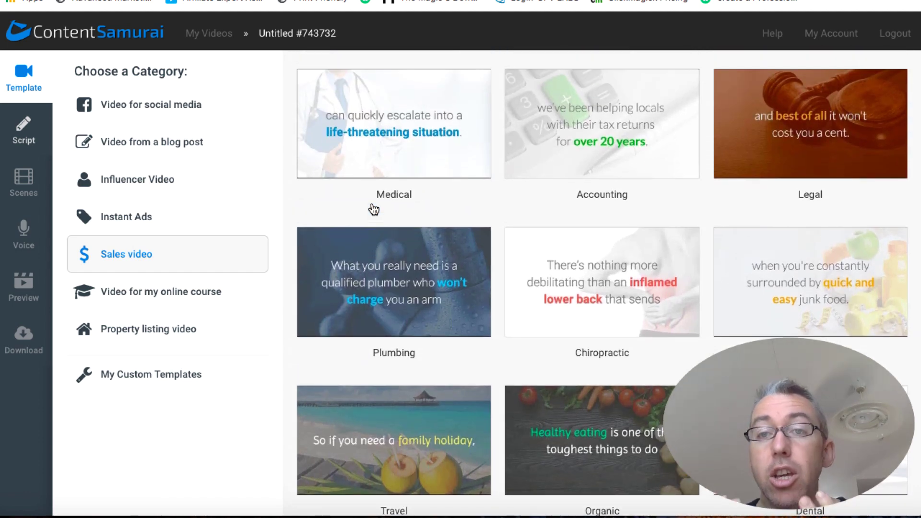
click(178, 294)
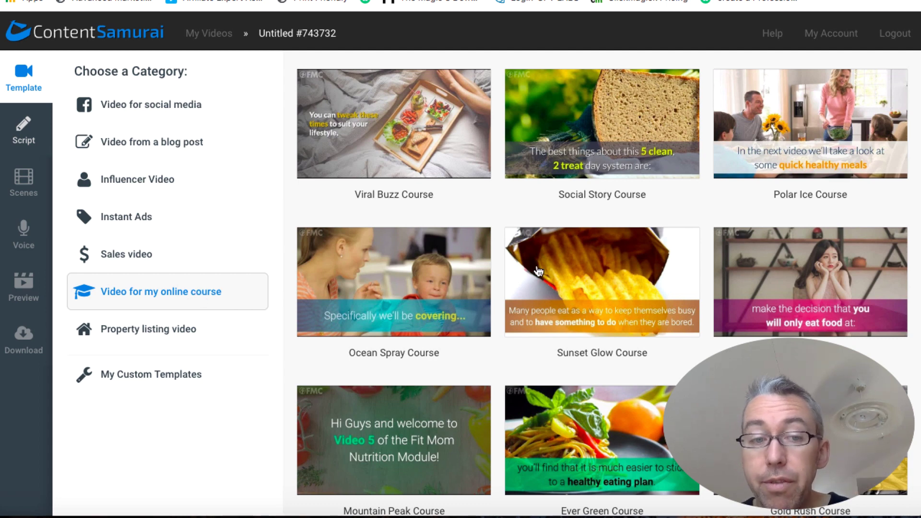
click(179, 334)
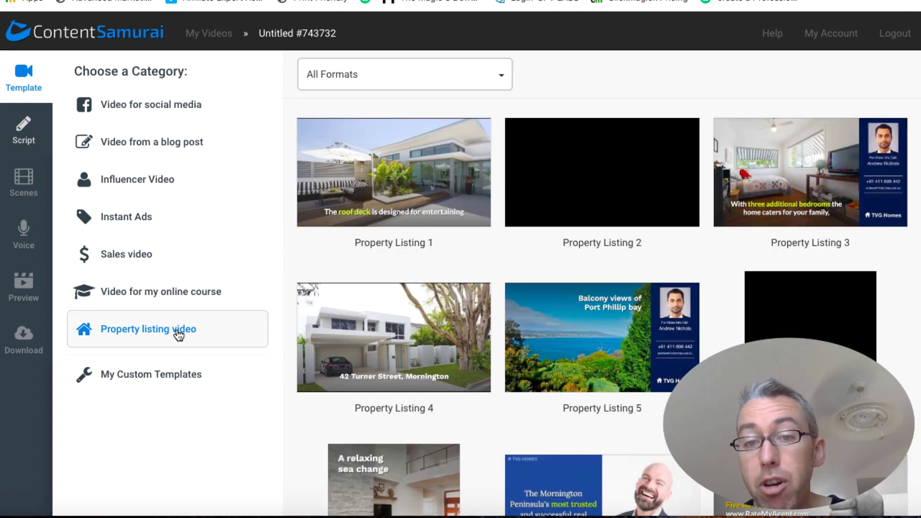
scroll(476, 323, down, 2)
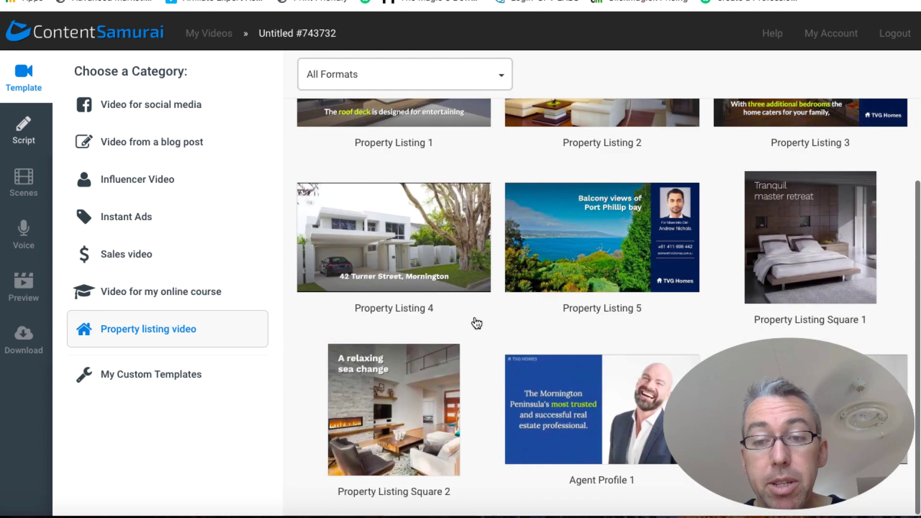
scroll(476, 323, up, 2)
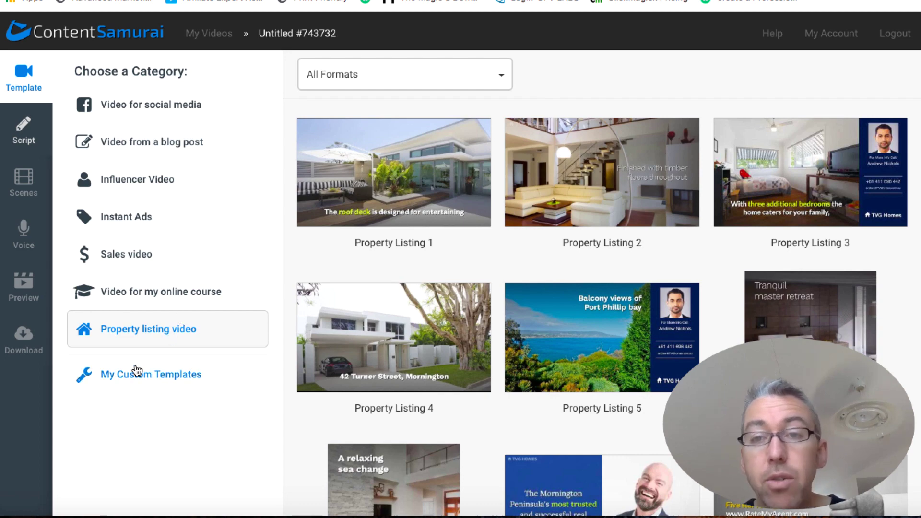
Step: Return to the Video from a blog post category and open the details of the Polar Ice template
click(147, 148)
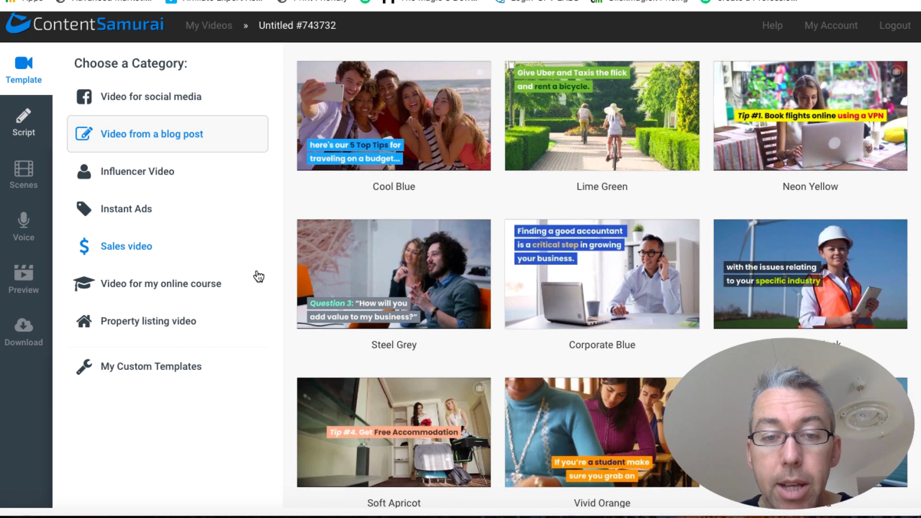
scroll(527, 352, down, 13)
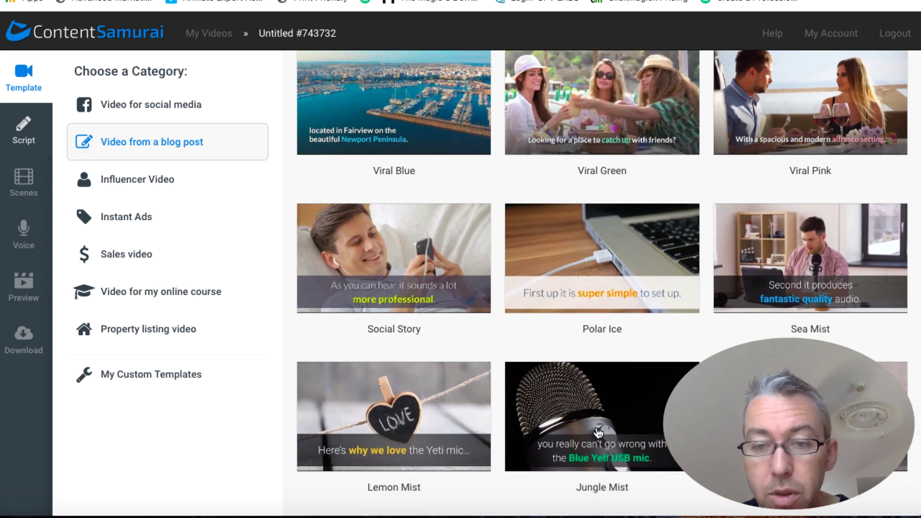
scroll(606, 361, up, 1)
scroll(392, 195, up, 4)
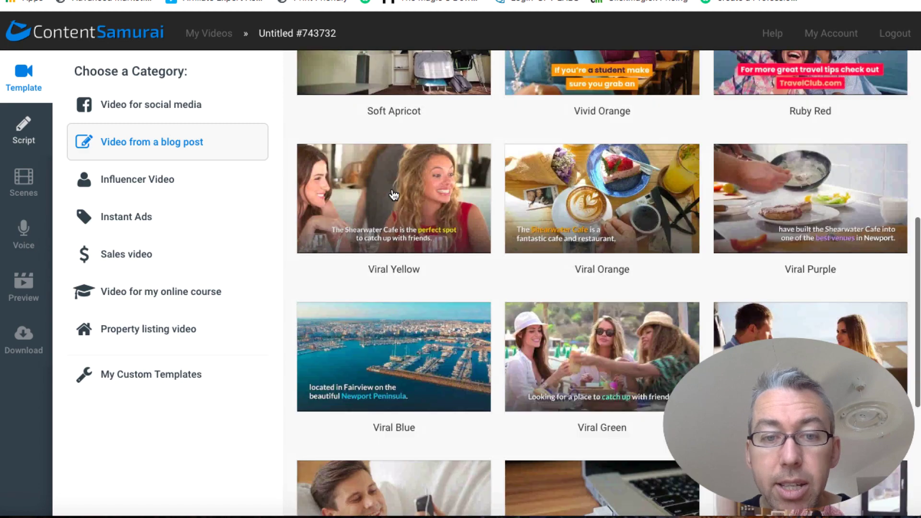
scroll(393, 195, down, 5)
scroll(513, 249, down, 1)
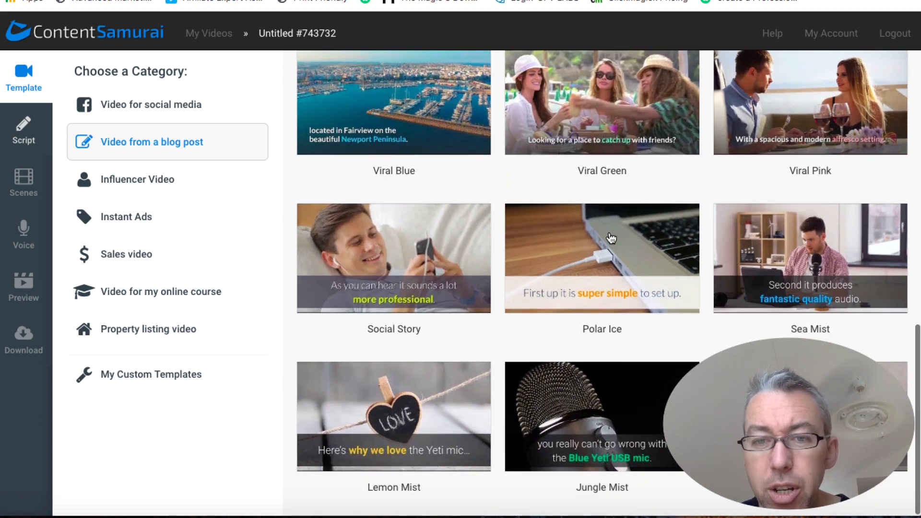
click(573, 262)
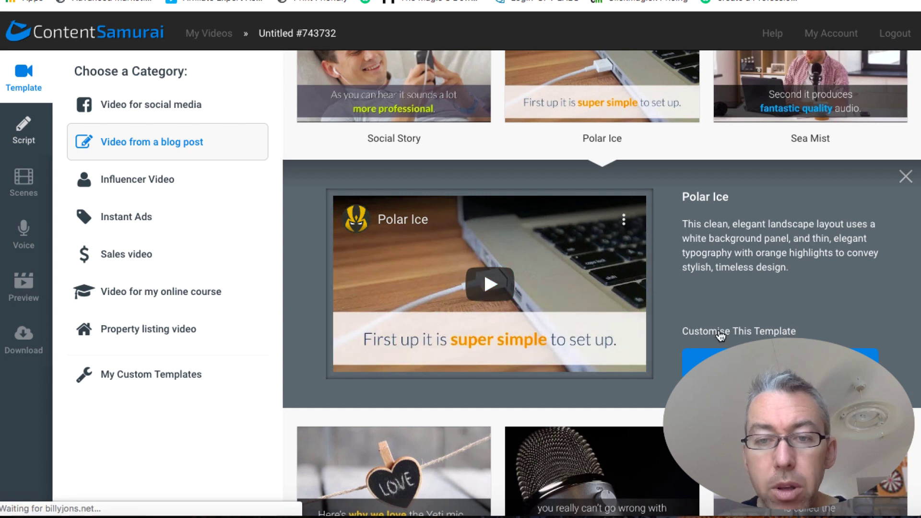
Step: Try highlight text colors #17f900, #f9dd00 and #f98300 in the Polar Ice template customization and cancel it without saving
click(721, 336)
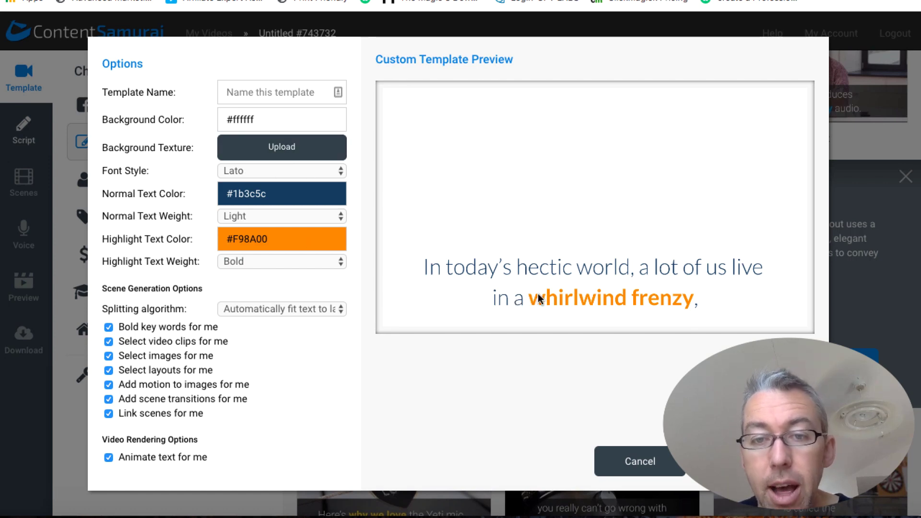
click(319, 236)
click(301, 305)
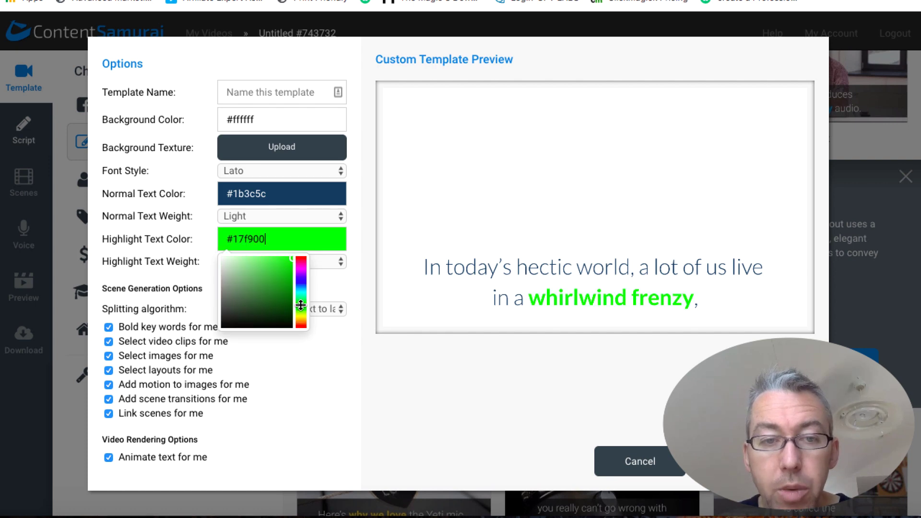
click(301, 317)
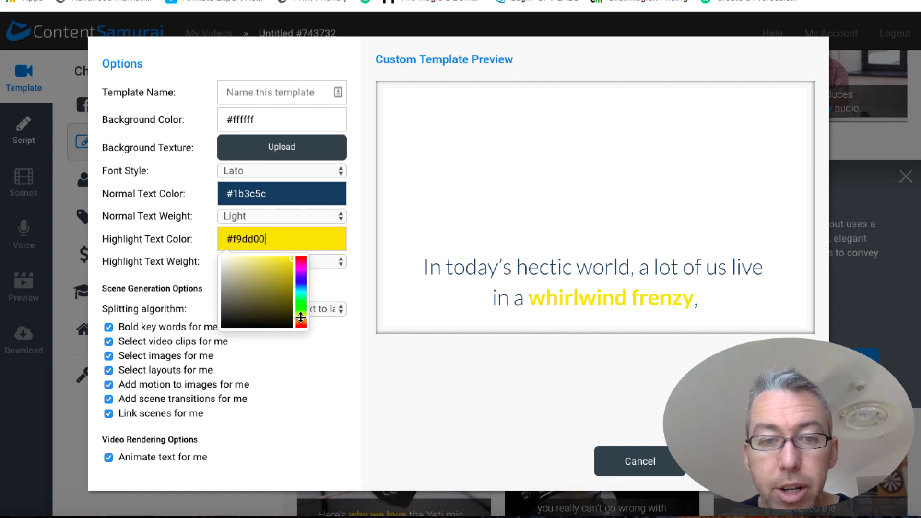
click(302, 321)
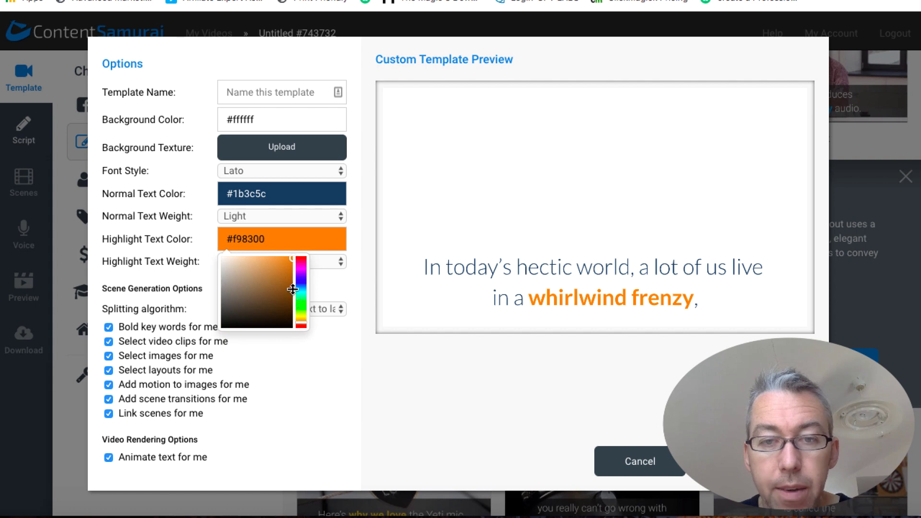
click(334, 389)
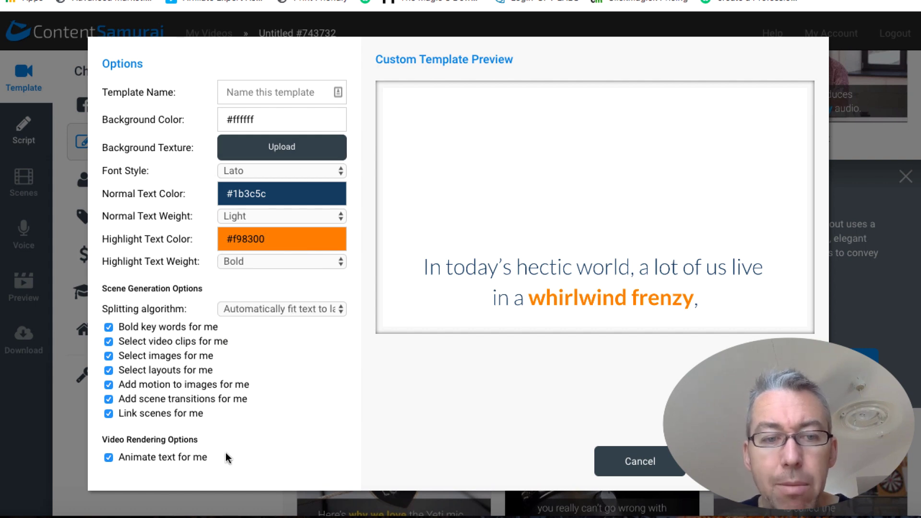
click(653, 464)
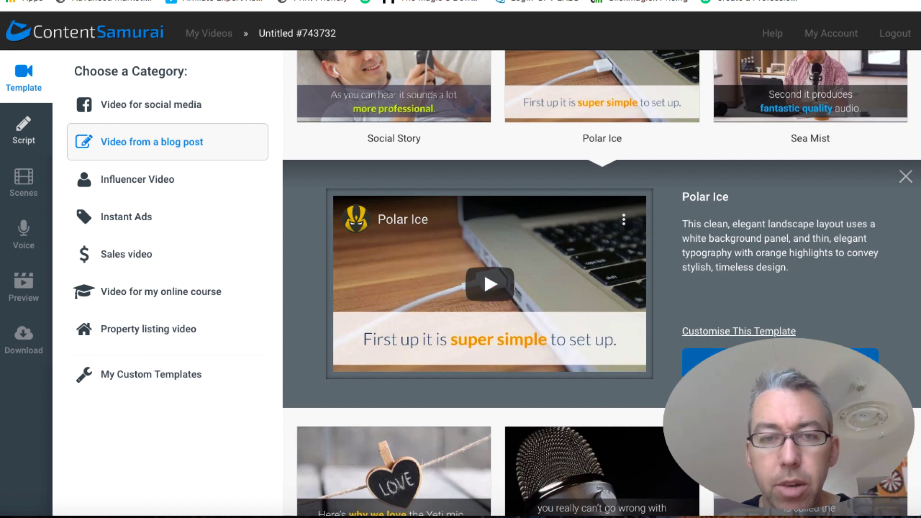
Step: Use the Polar Ice template for the video and title it "Demo for YouTube"
click(706, 361)
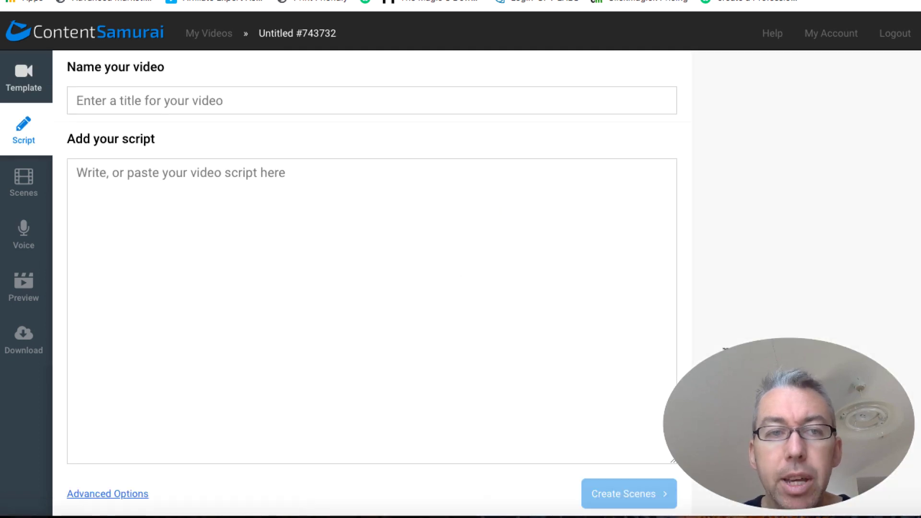
click(159, 100)
text(Demo for YouTube)
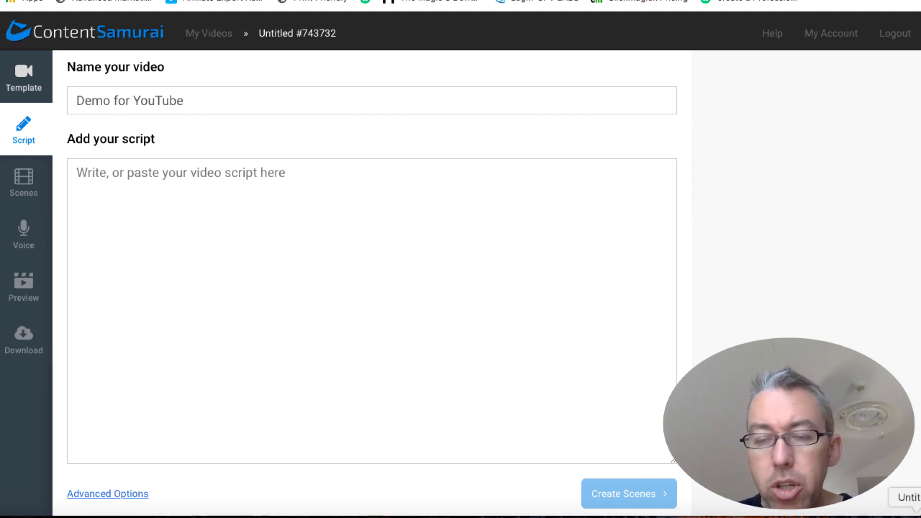
Step: Switch to the text document, copy the whole weight-loss text and paste it in as the video script
key(super+Tab)
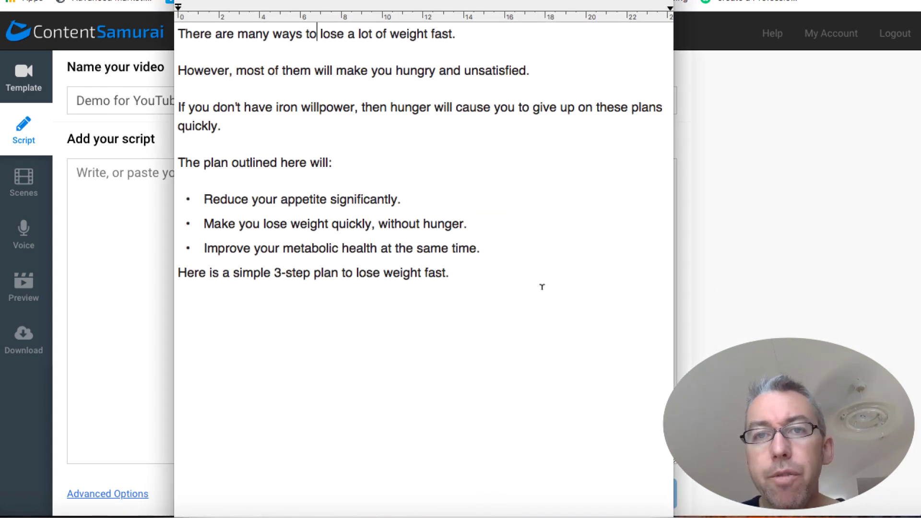
drag(460, 271, 179, 33)
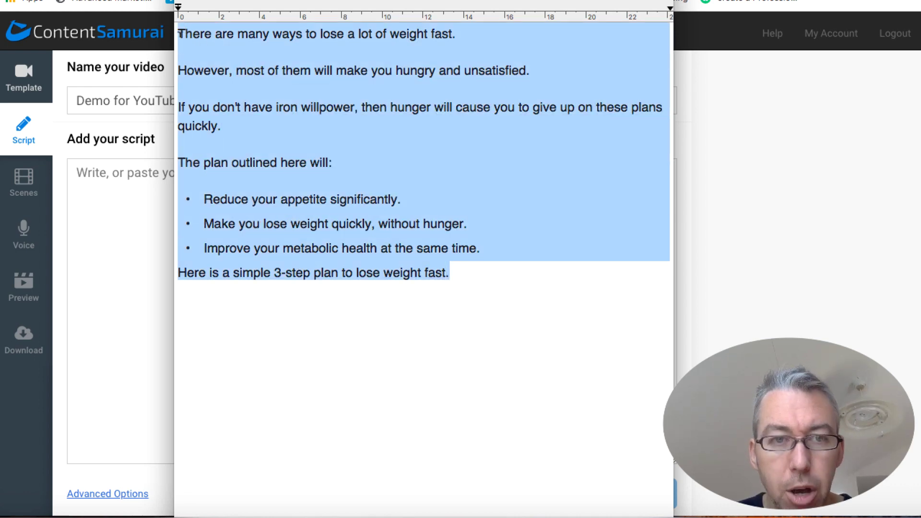
click(138, 152)
text(There are many ways to lose a lot of weight fast. However, most of them will make you hungry and unsatisfied. If you don't have iron willpower, then hunger will cause you to give up on these plans quickly. The plan outlined here will: •	Reduce your appetite significantly. •	Make you lose weight quickly, without hunger. •	Improve your metabolic health at the same time. Here is a simple 3-step plan to lose weight fast.)
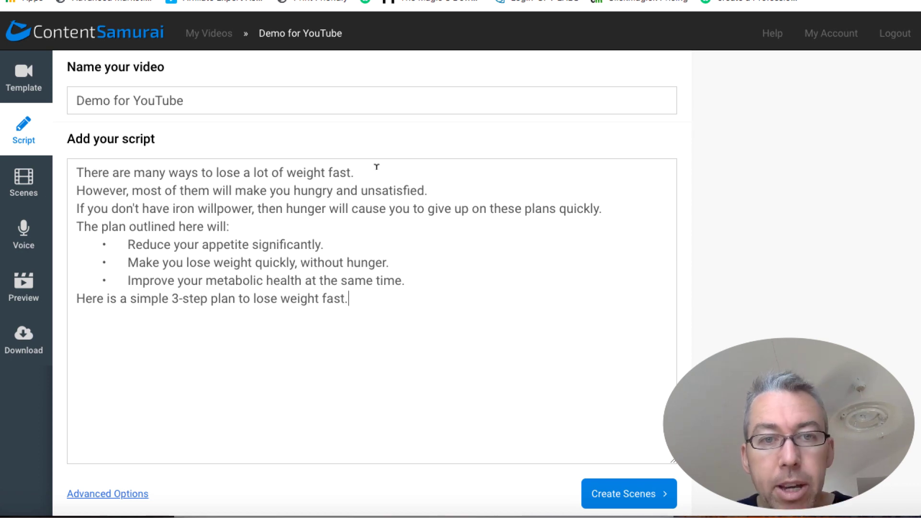
drag(376, 166, 81, 162)
click(423, 167)
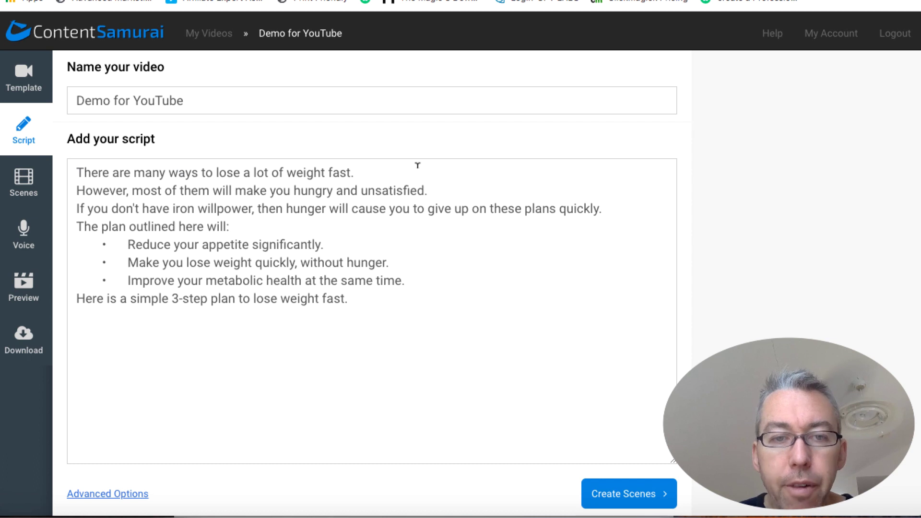
drag(351, 169, 74, 169)
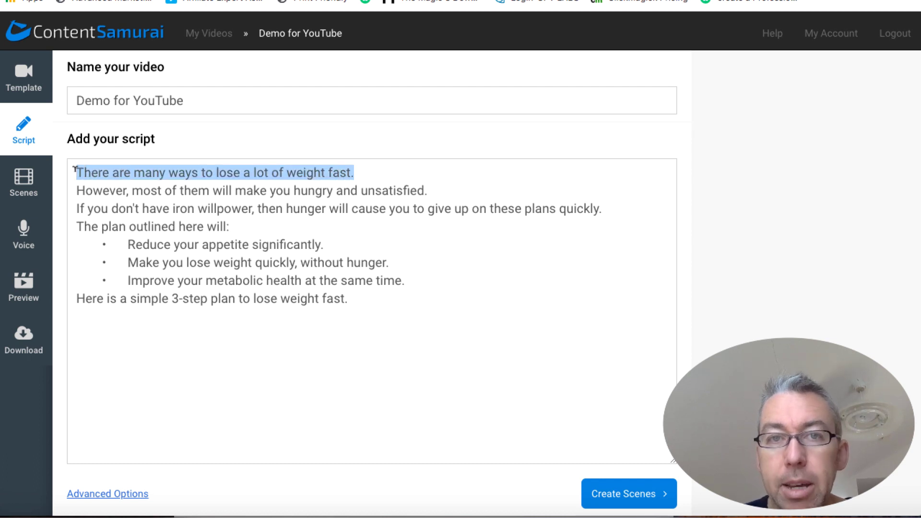
click(438, 186)
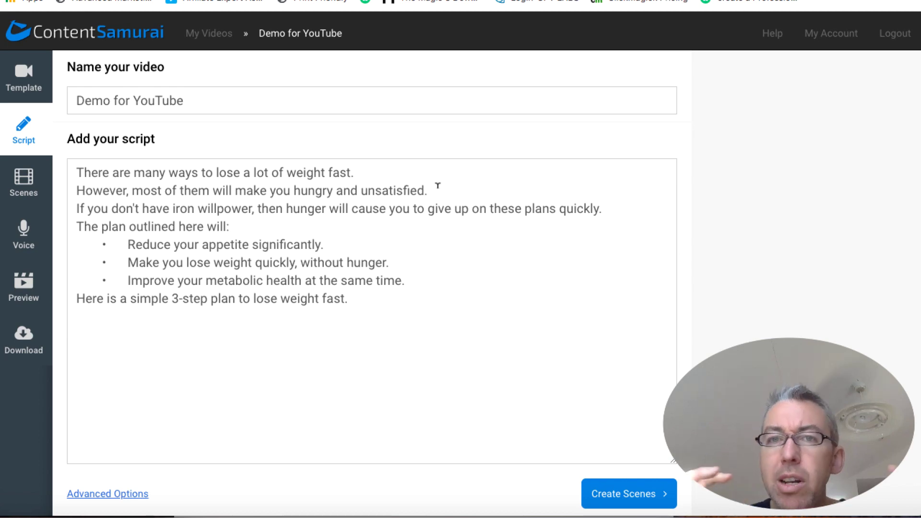
Step: Break the script's third sentence after "willpower," so the second part starts on its own line with a capitalized "Then"
click(257, 209)
key(Return)
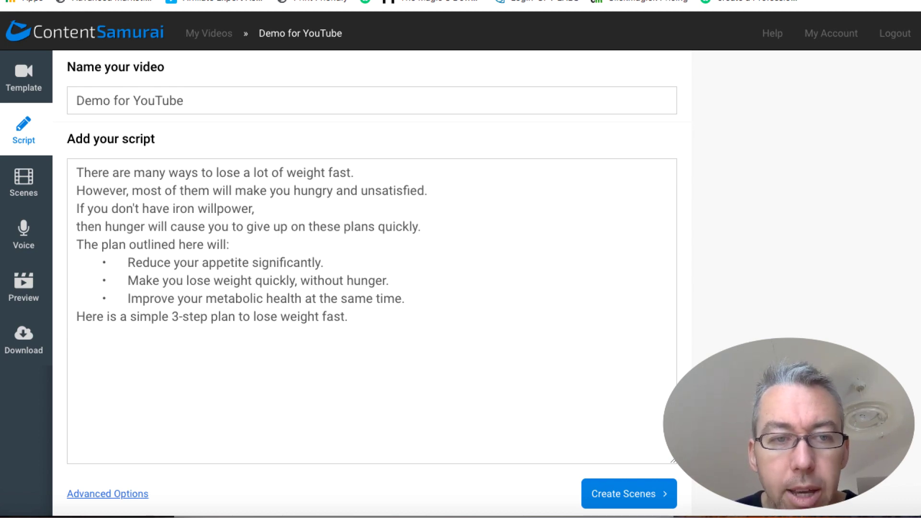
key(Return)
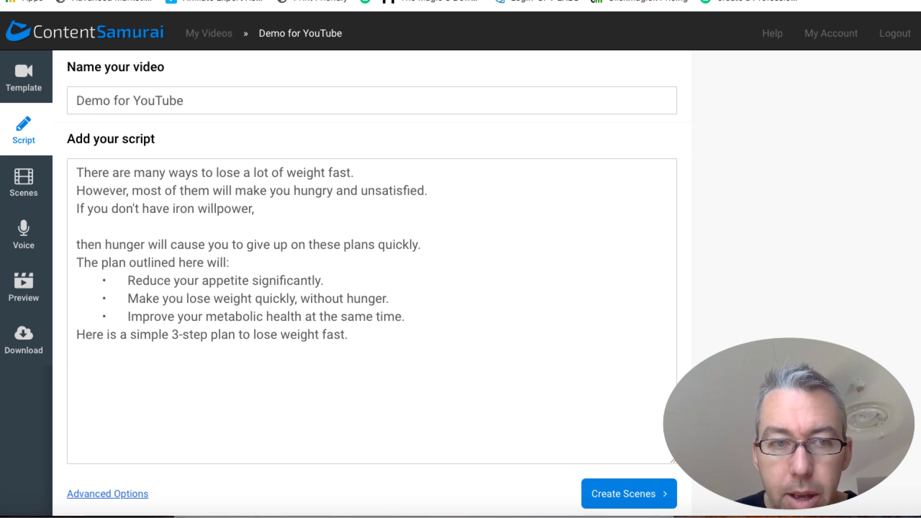
key(BackSpace)
key(Delete)
text(T)
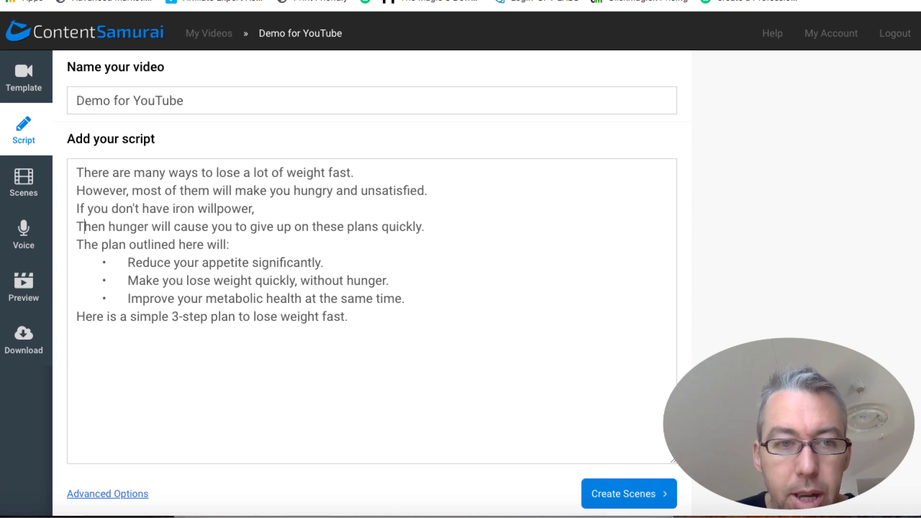
Step: Delete all script text after the "Reduce your appetite significantly." bullet and create the scenes from the script
drag(367, 317, 113, 277)
key(BackSpace)
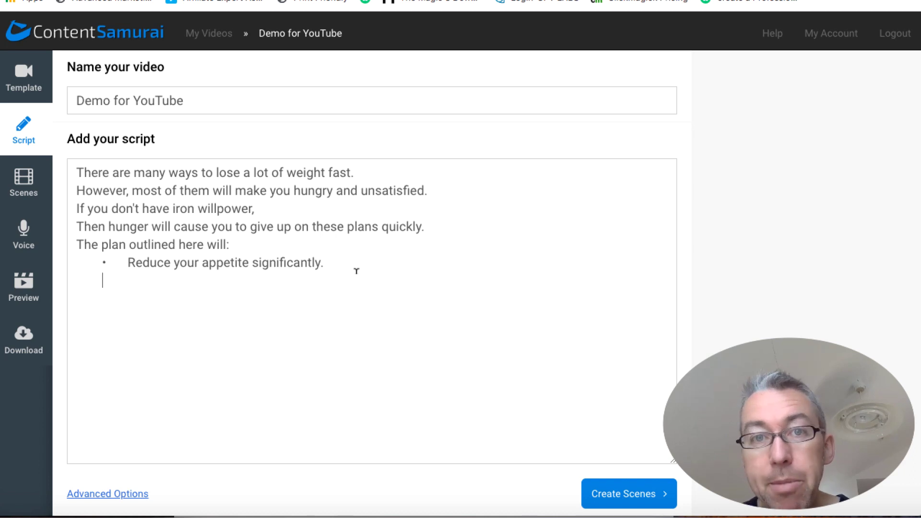
click(608, 495)
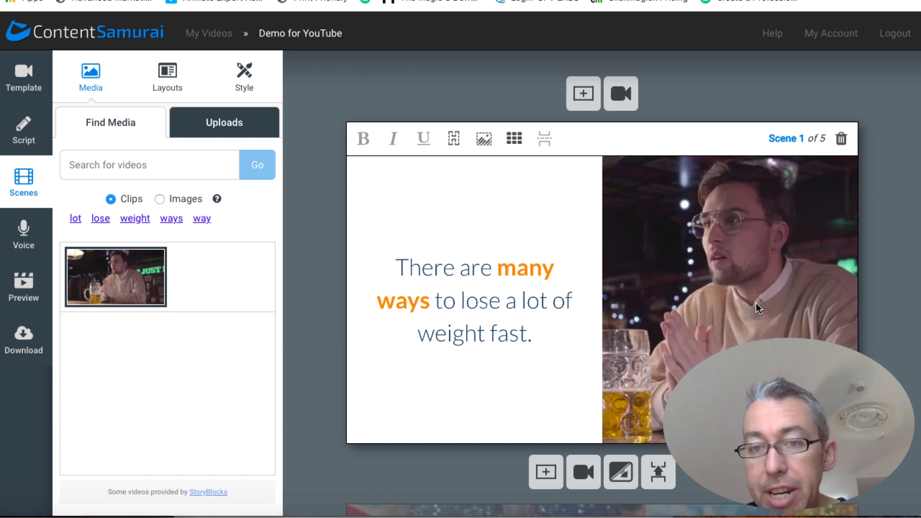
Step: Search the media library's images for "lose weight" and use the "Lose weight now!" scale picture in Scene 1
click(159, 199)
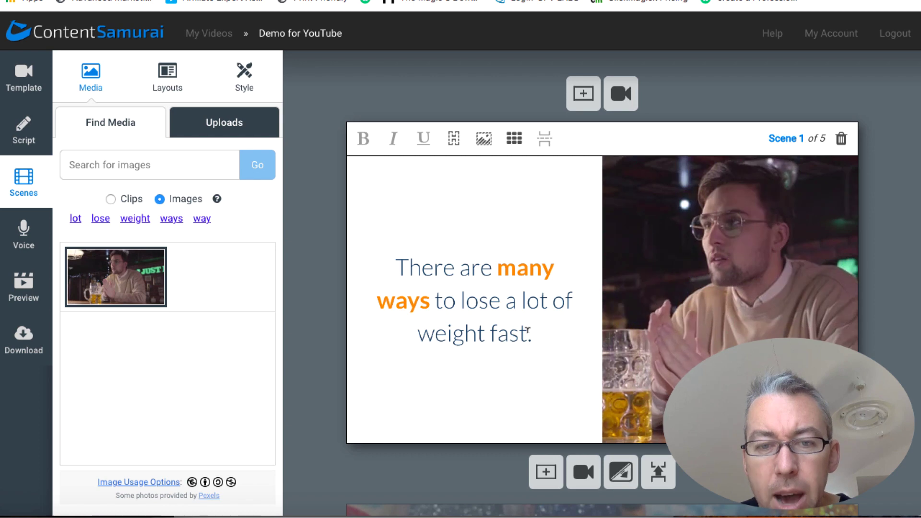
mouse_move(528, 333)
mouse_down()
mouse_move(520, 296)
mouse_move(510, 333)
mouse_up()
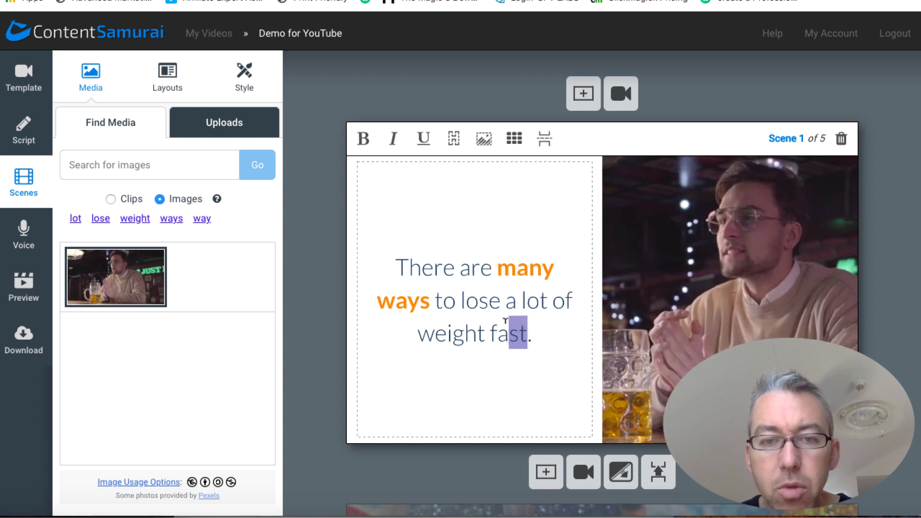
click(139, 163)
text(lose)
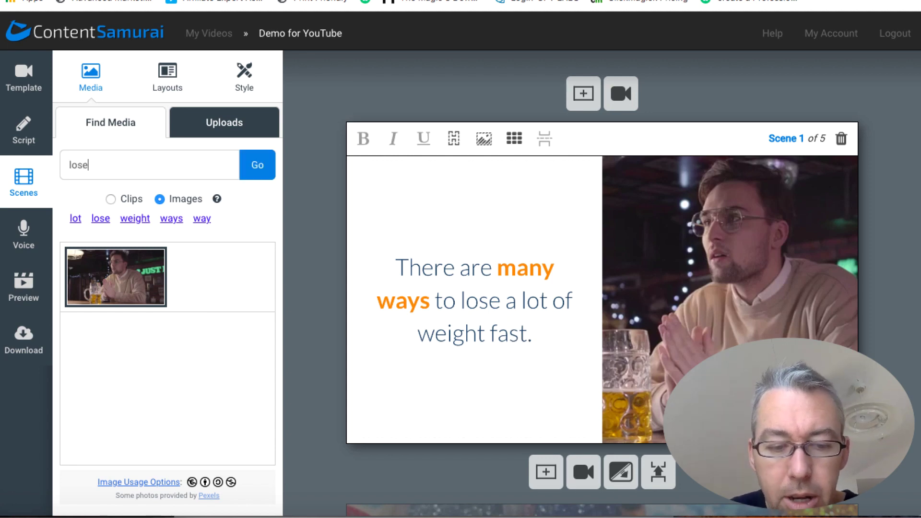
text( weight)
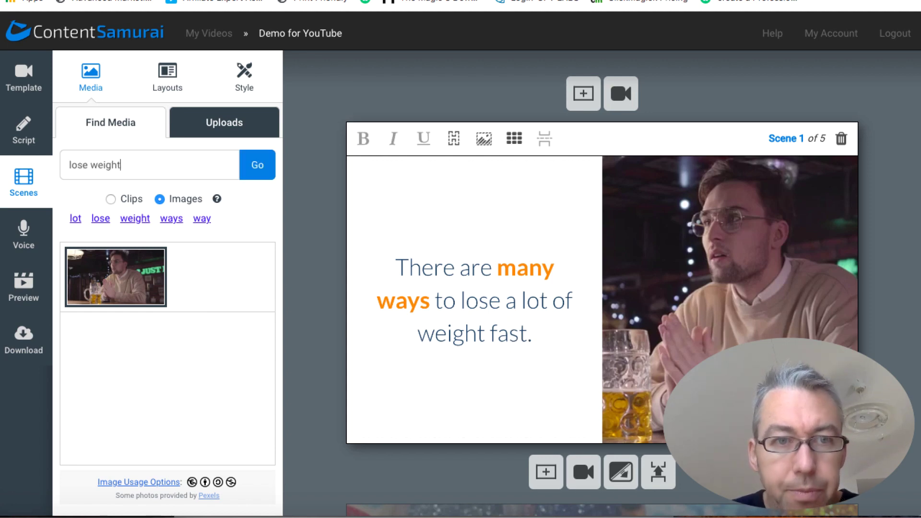
click(263, 165)
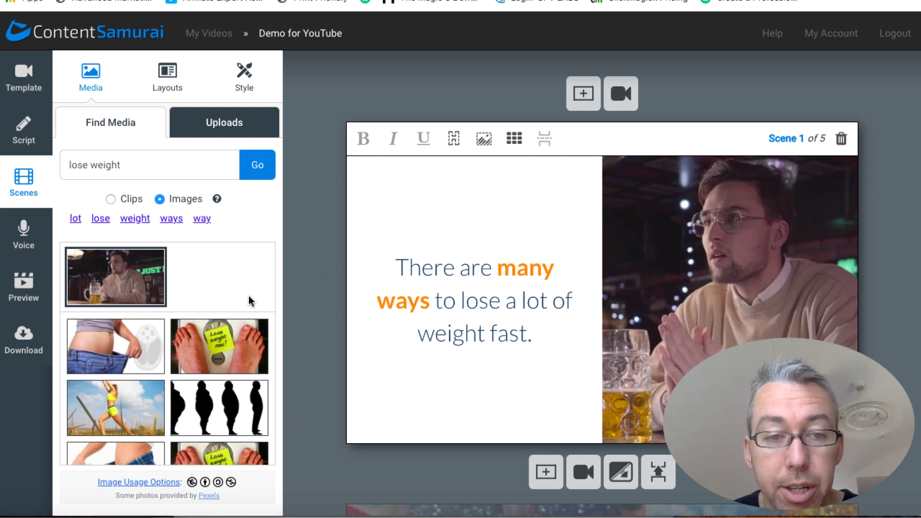
scroll(167, 379, down, 2)
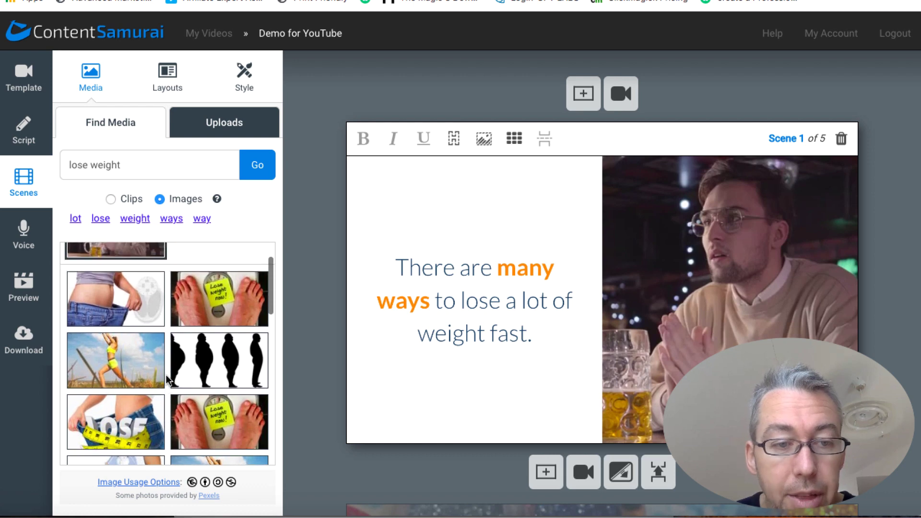
click(224, 301)
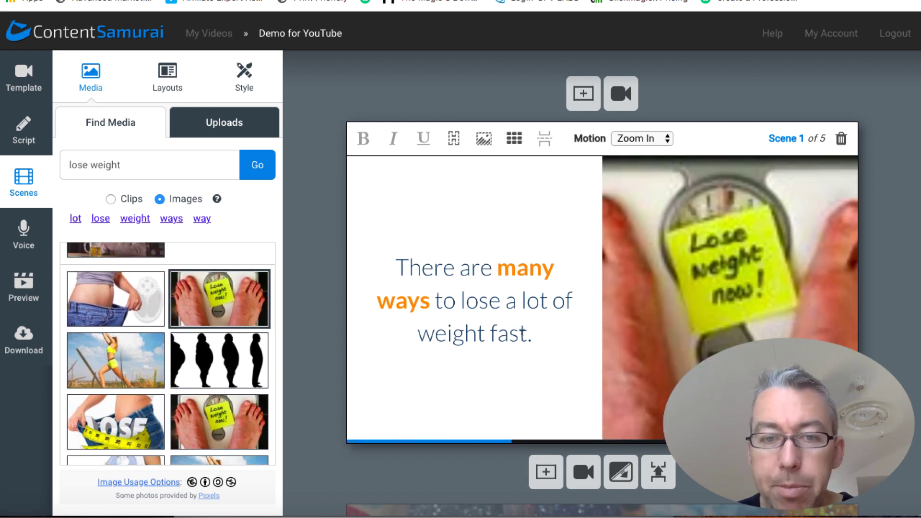
Step: Make "weight fast" and "lose" bold in the Scene 1 text and remove the bold from "many ways"
click(523, 333)
drag(527, 332, 421, 331)
click(363, 138)
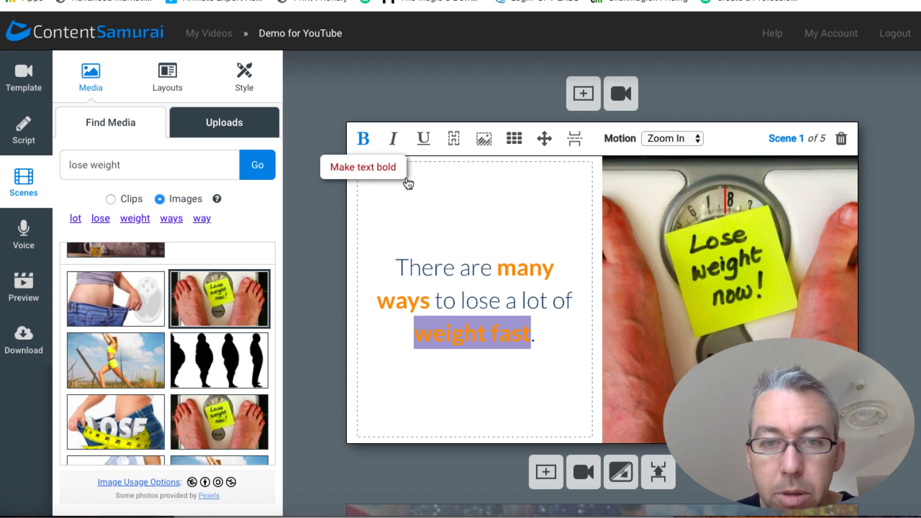
double_click(475, 303)
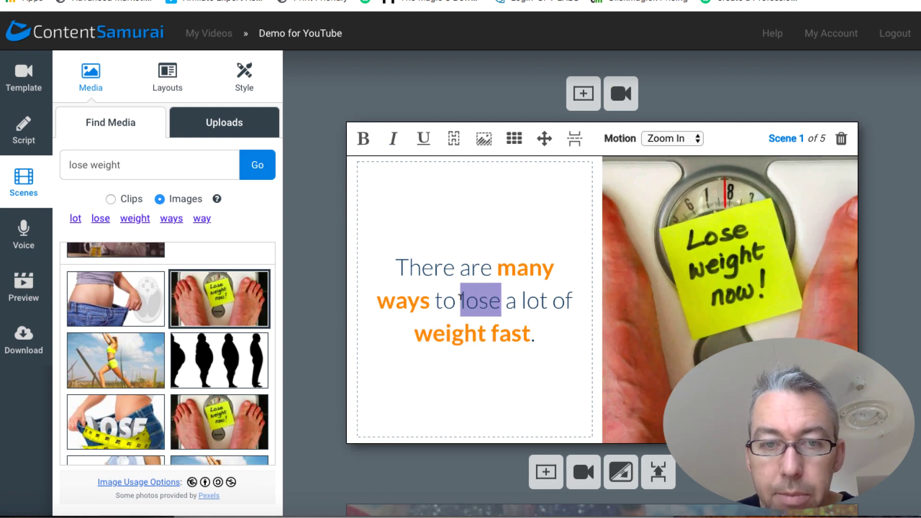
click(364, 139)
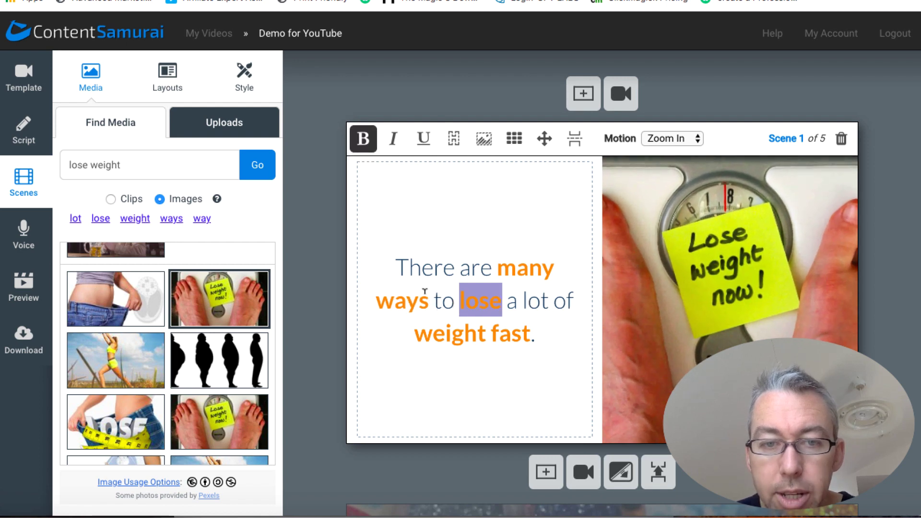
drag(430, 302, 500, 262)
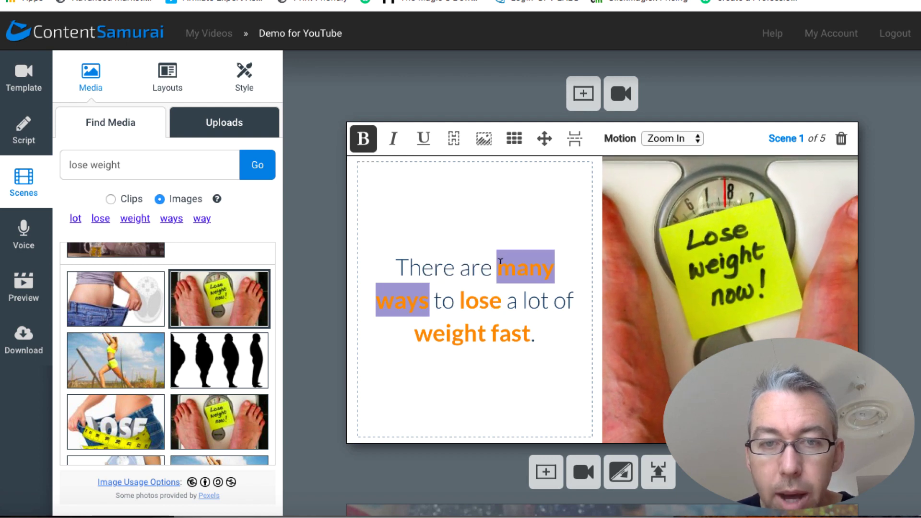
click(364, 139)
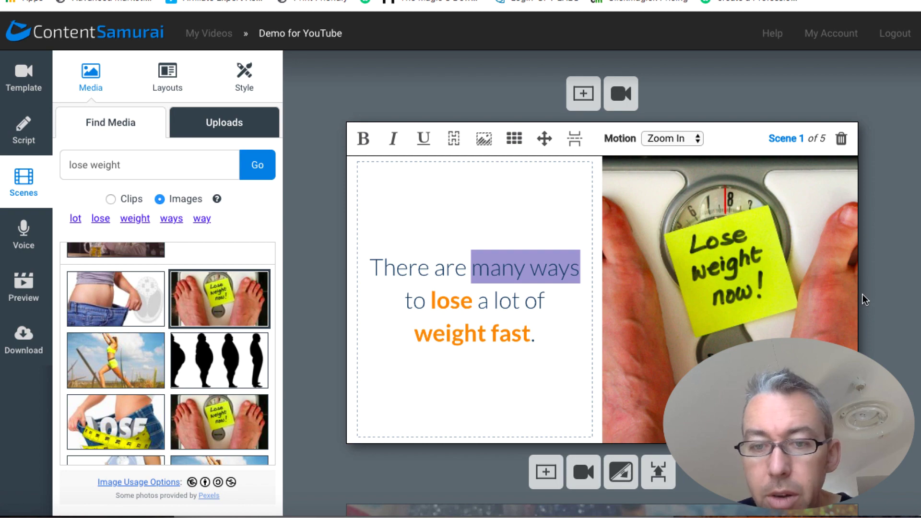
Step: Remove the bold from "make" in the Scene 2 text and make "hungry and unsatisfied" bold
scroll(862, 295, down, 5)
scroll(863, 295, down, 3)
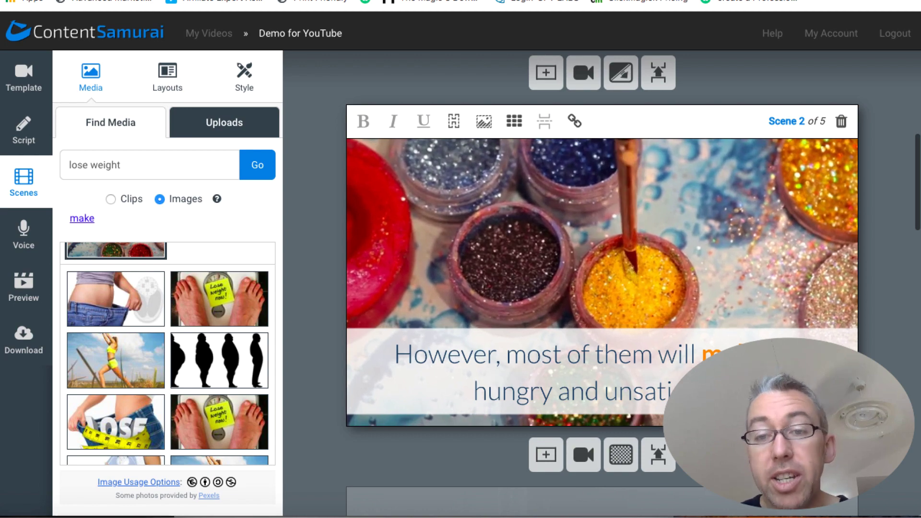
click(749, 355)
double_click(732, 355)
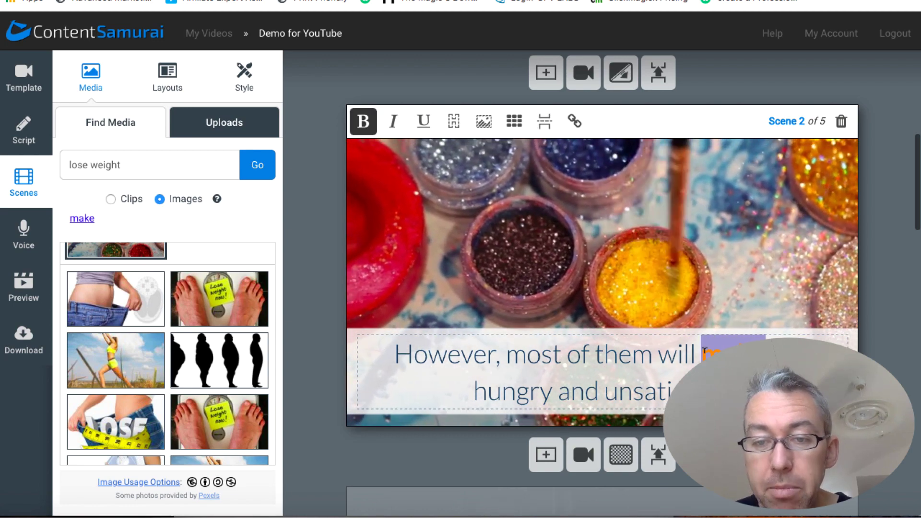
click(364, 124)
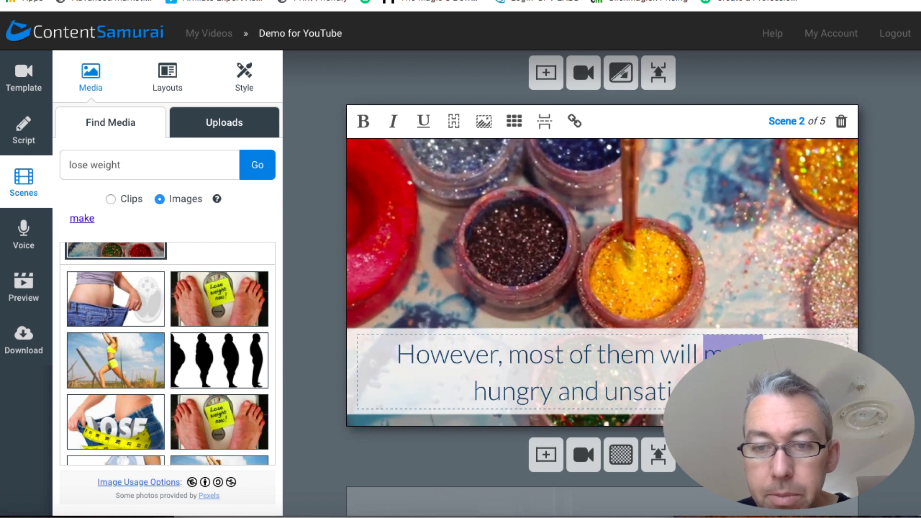
click(583, 392)
drag(731, 392, 469, 392)
click(364, 122)
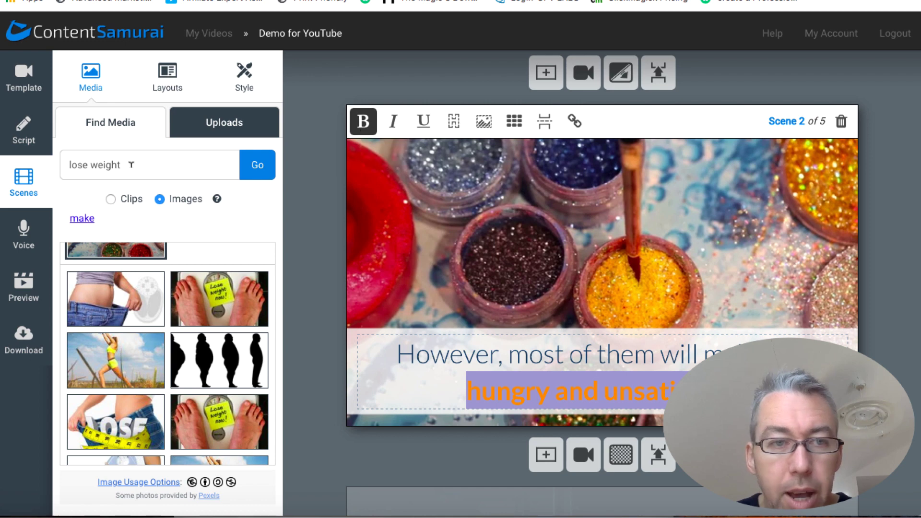
Step: Search the images for "hungry" and apply the picture of the man biting a burger to Scene 2
drag(122, 165, 65, 160)
text(hungry)
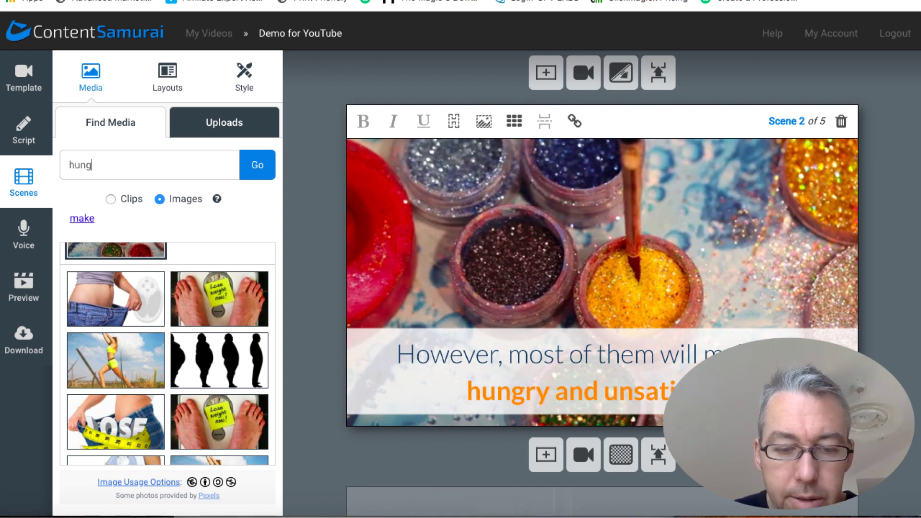
click(261, 173)
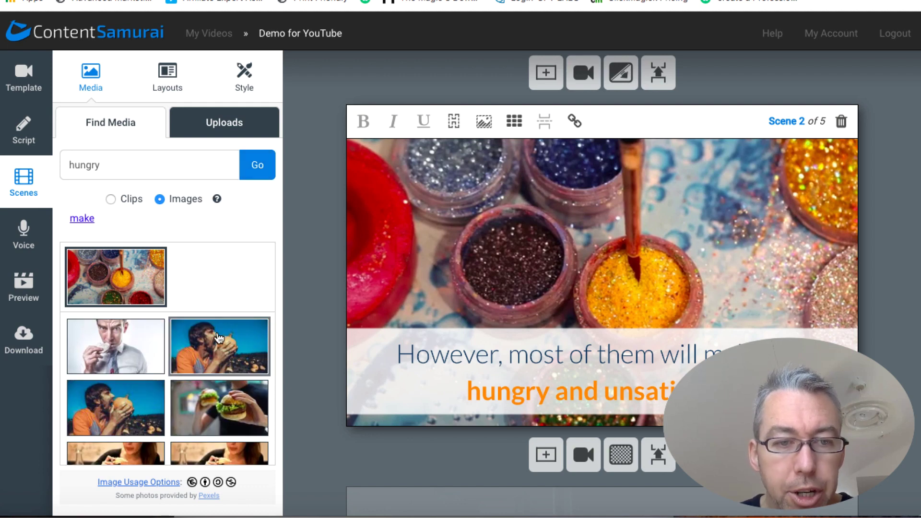
click(225, 360)
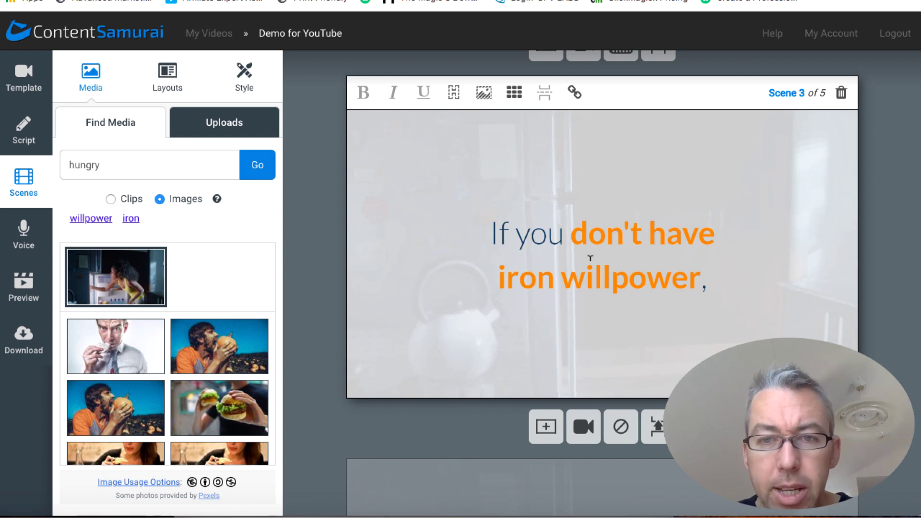
Step: Remove the bold from "don't have" in the Scene 3 text
click(717, 232)
drag(716, 231, 683, 231)
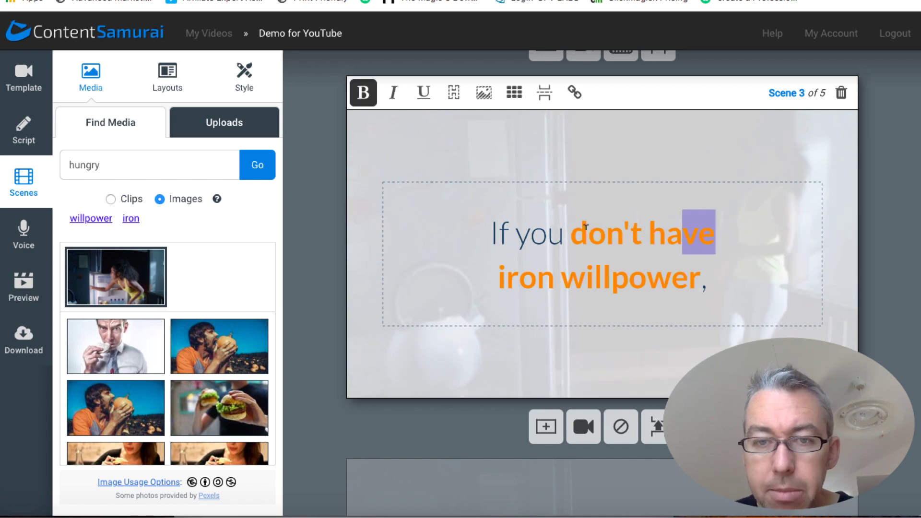
drag(586, 227, 571, 231)
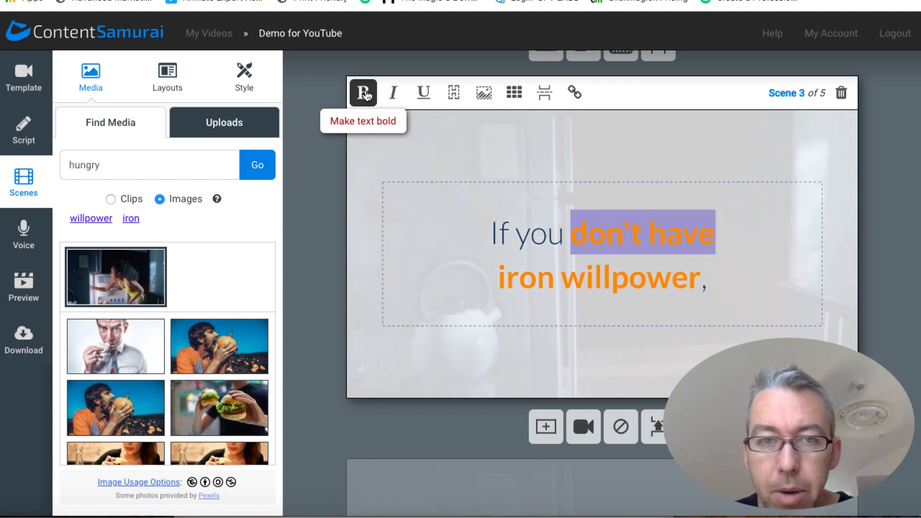
click(364, 92)
Step: Proceed from the finished scenes to the voice track stage and preview the video with the Music only option
scroll(390, 355, down, 5)
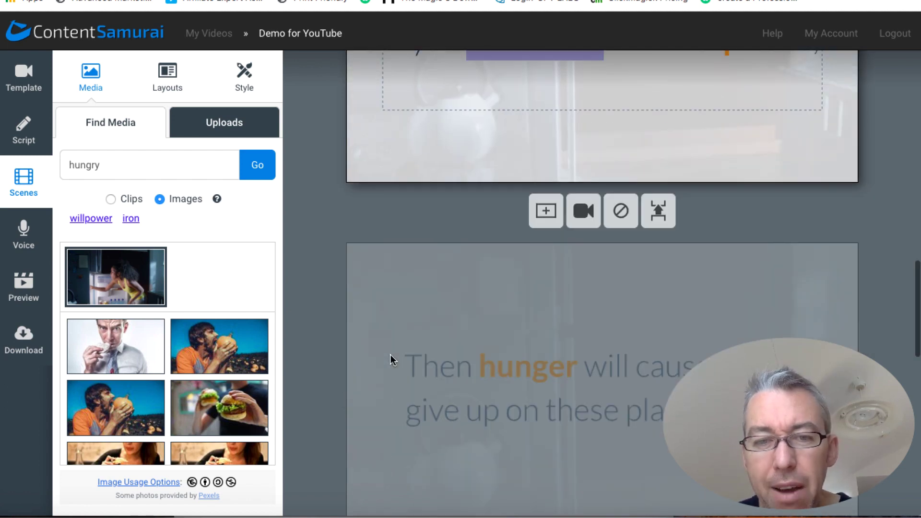
scroll(356, 382, down, 5)
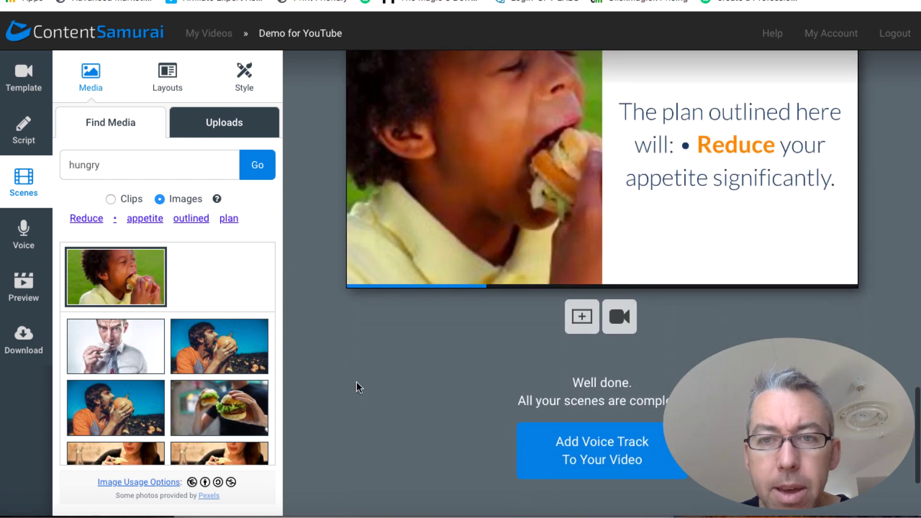
click(604, 455)
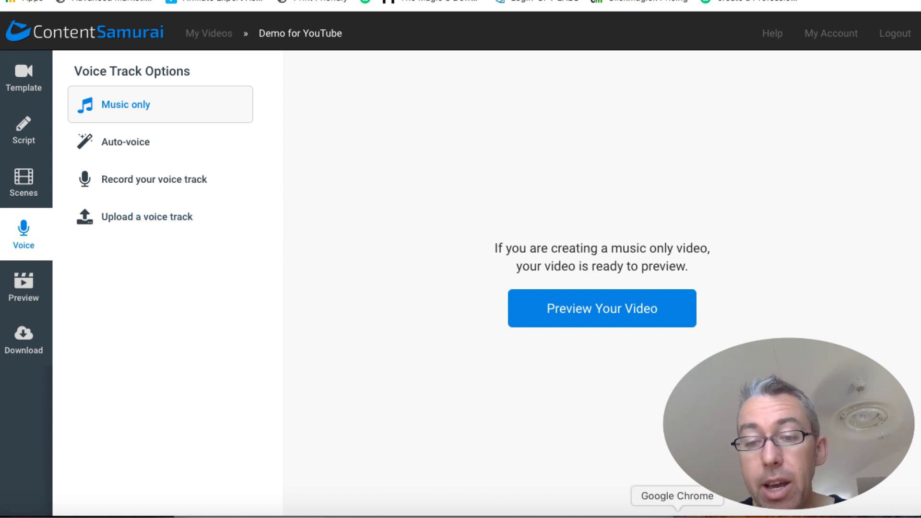
click(705, 512)
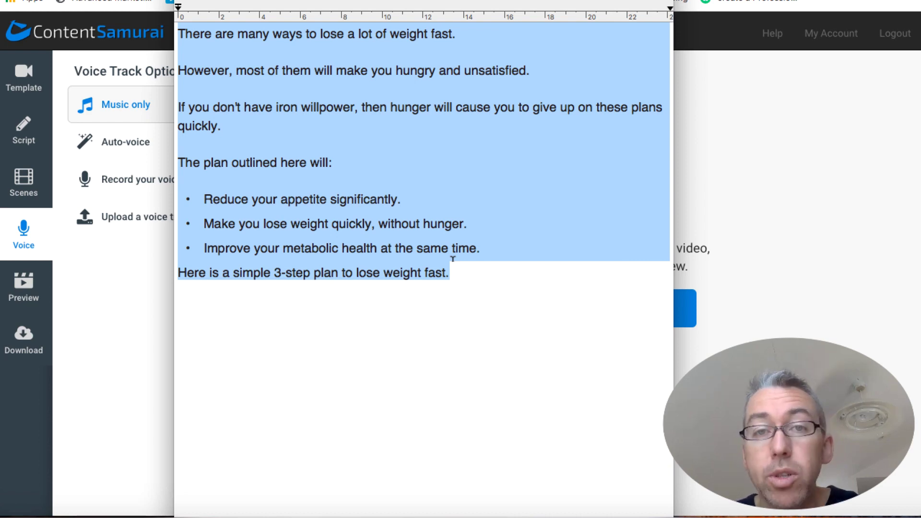
click(150, 280)
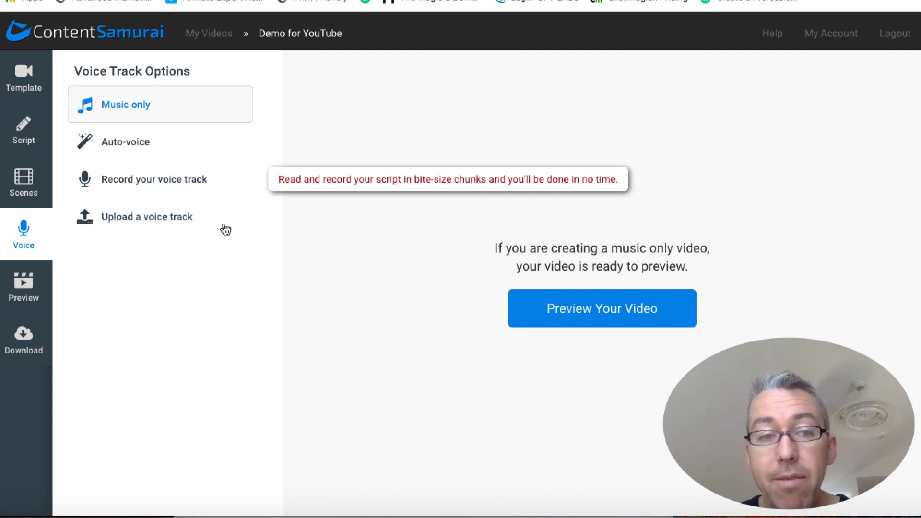
click(603, 313)
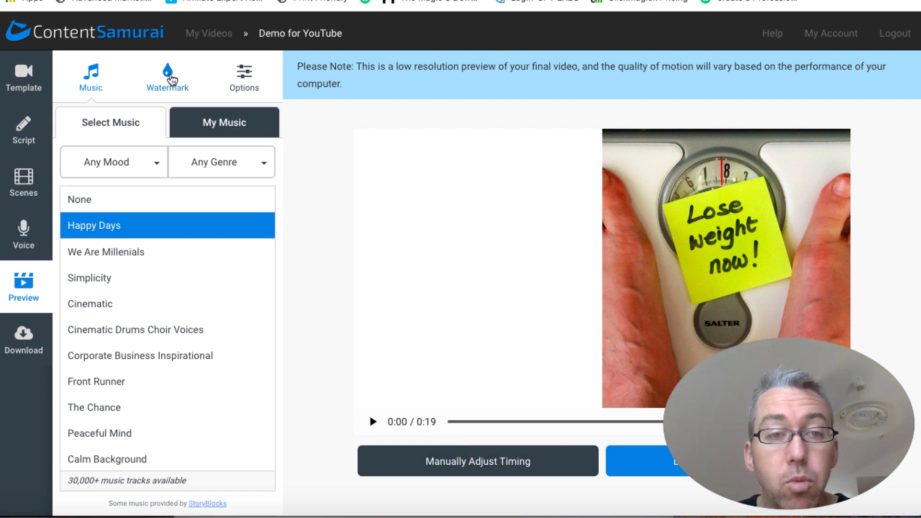
Step: Check the watermark choices and set the video's music volume to 28%
click(169, 78)
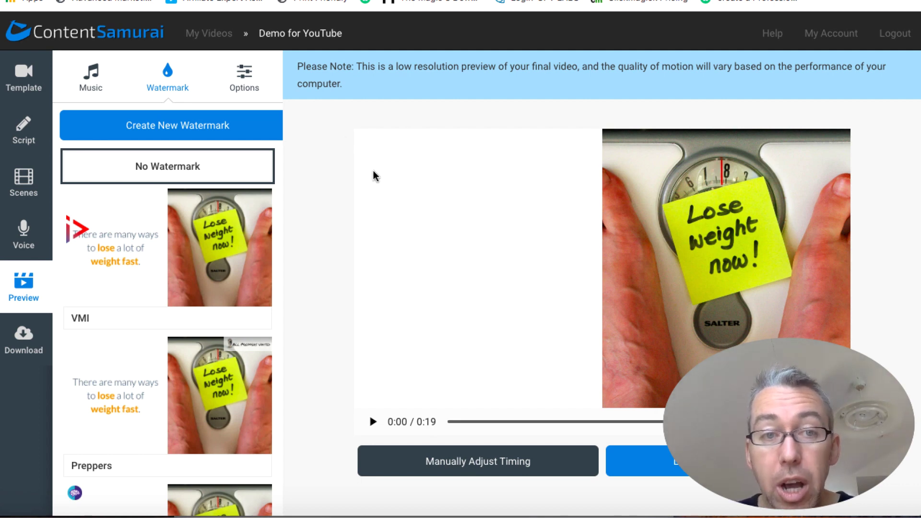
click(251, 79)
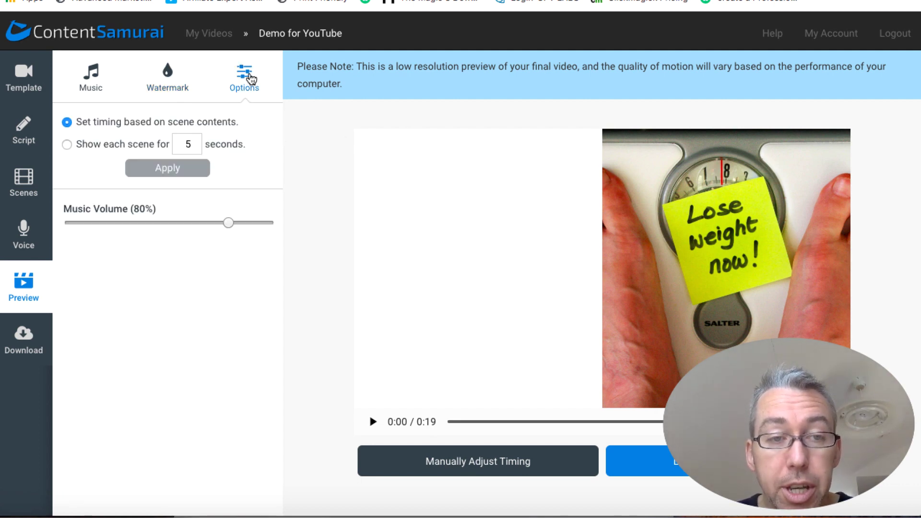
drag(227, 223, 126, 224)
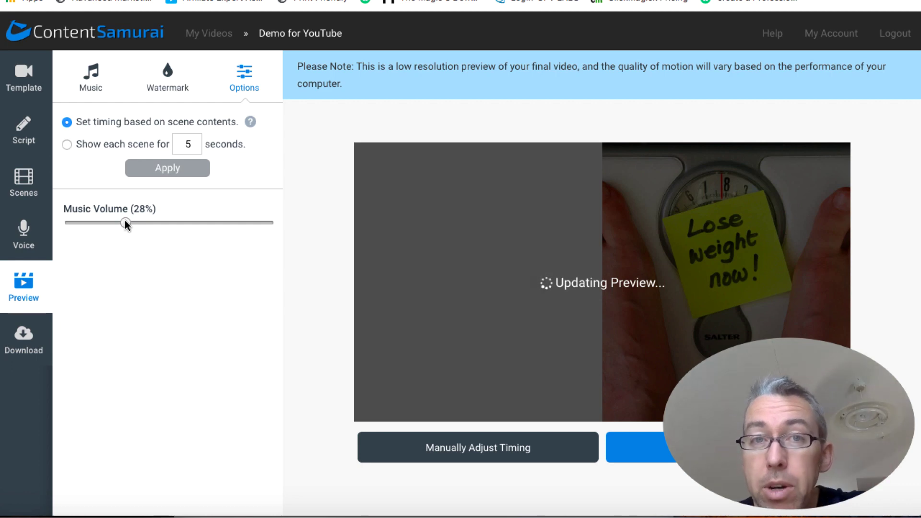
Step: Set the music volume to 14% and manually adjust the timing so the second scene starts at 0:04.12
drag(126, 224, 97, 224)
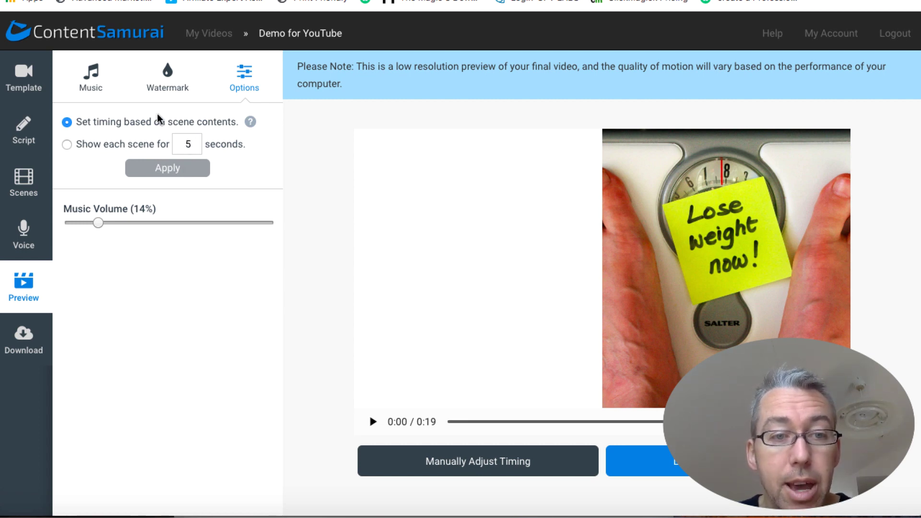
click(455, 463)
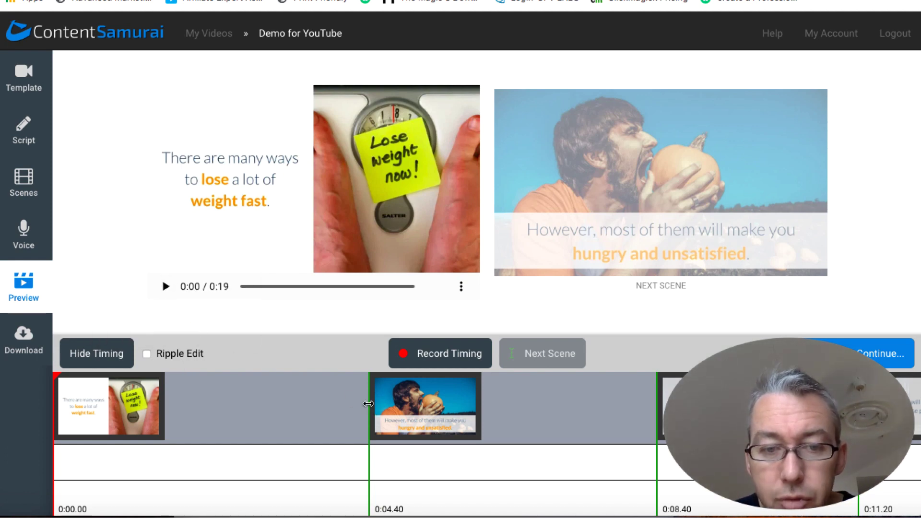
drag(368, 404, 350, 406)
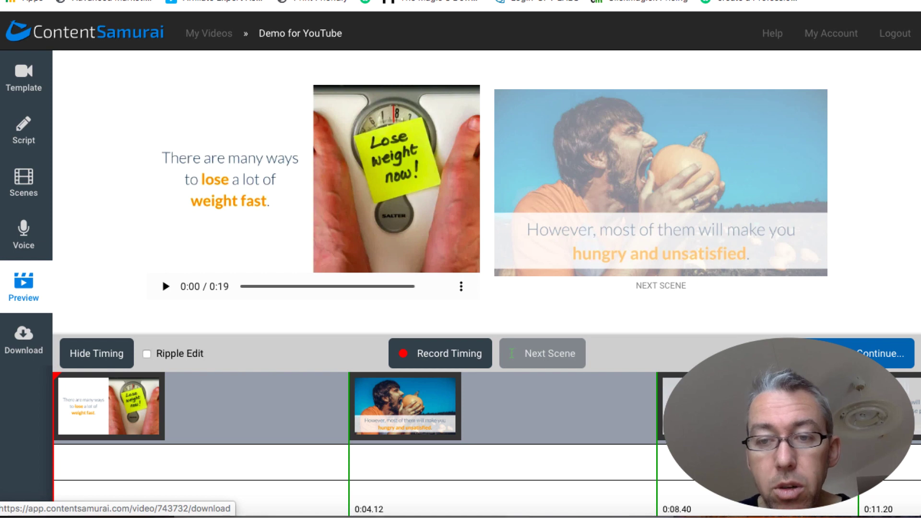
Step: Proceed to the download stage and generate the final video
click(24, 339)
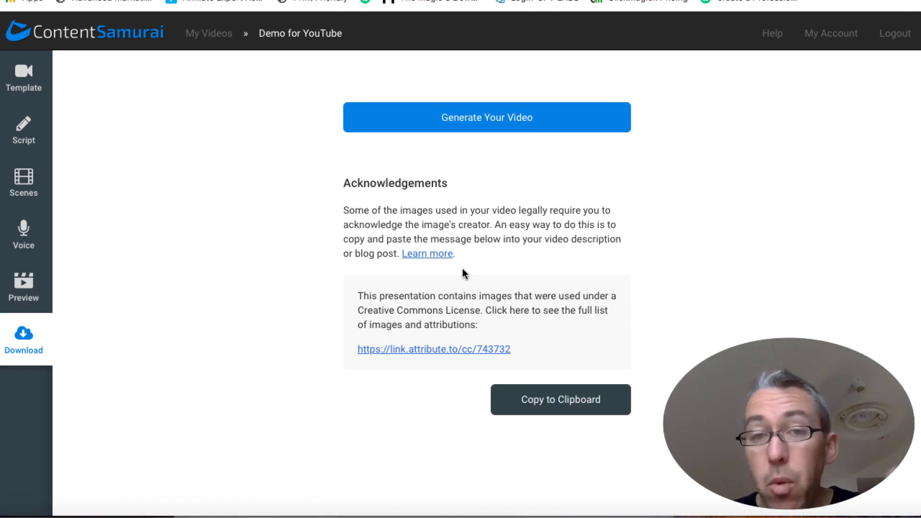
click(492, 126)
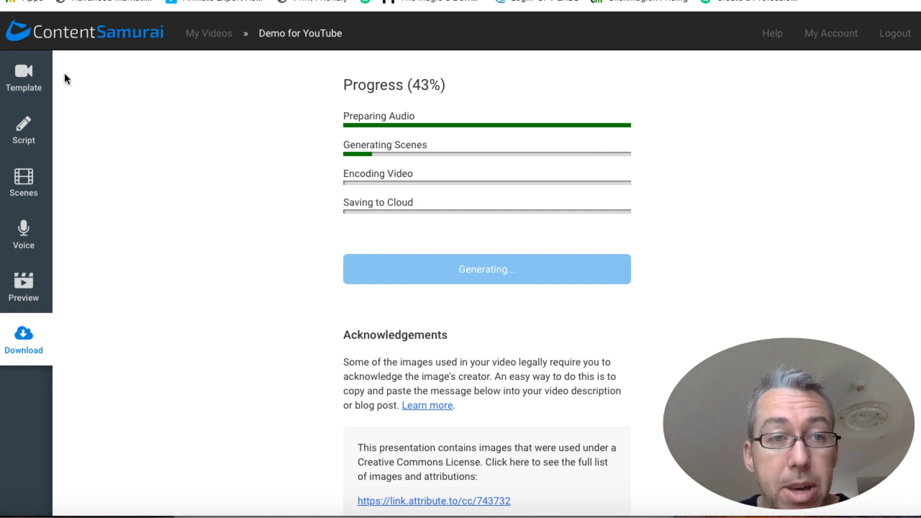
Step: Return to the template stage and browse the available templates in the Video from a blog post category
click(23, 77)
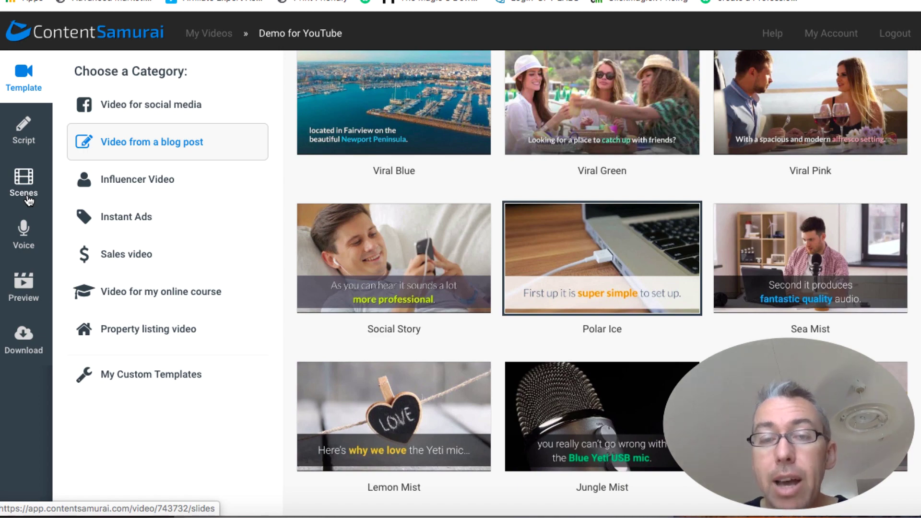
scroll(374, 246, up, 7)
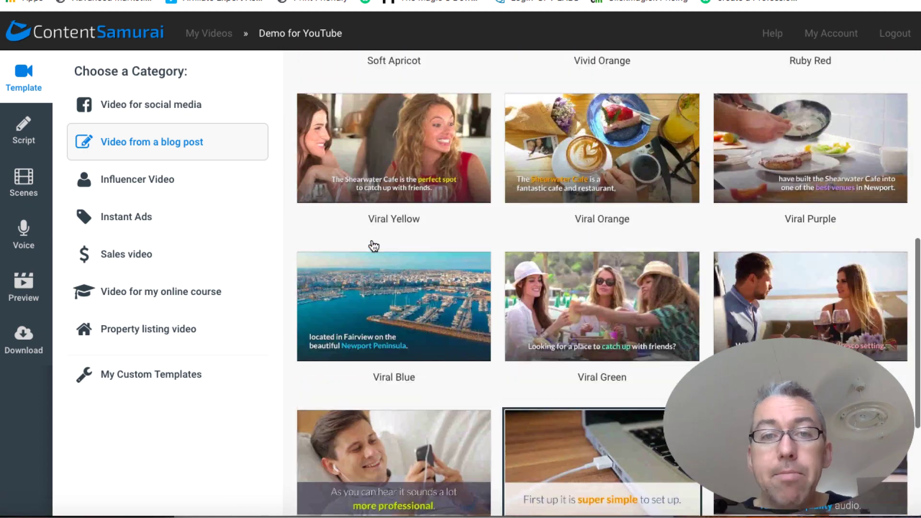
scroll(374, 246, up, 6)
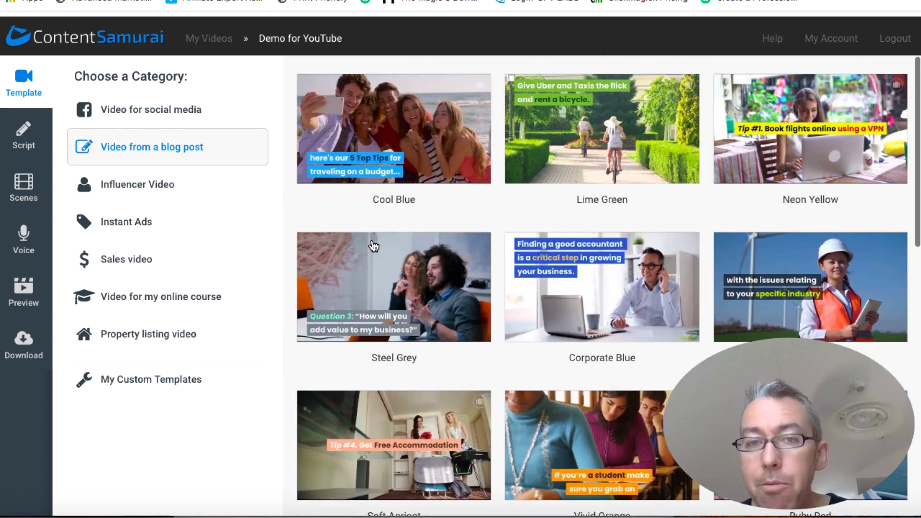